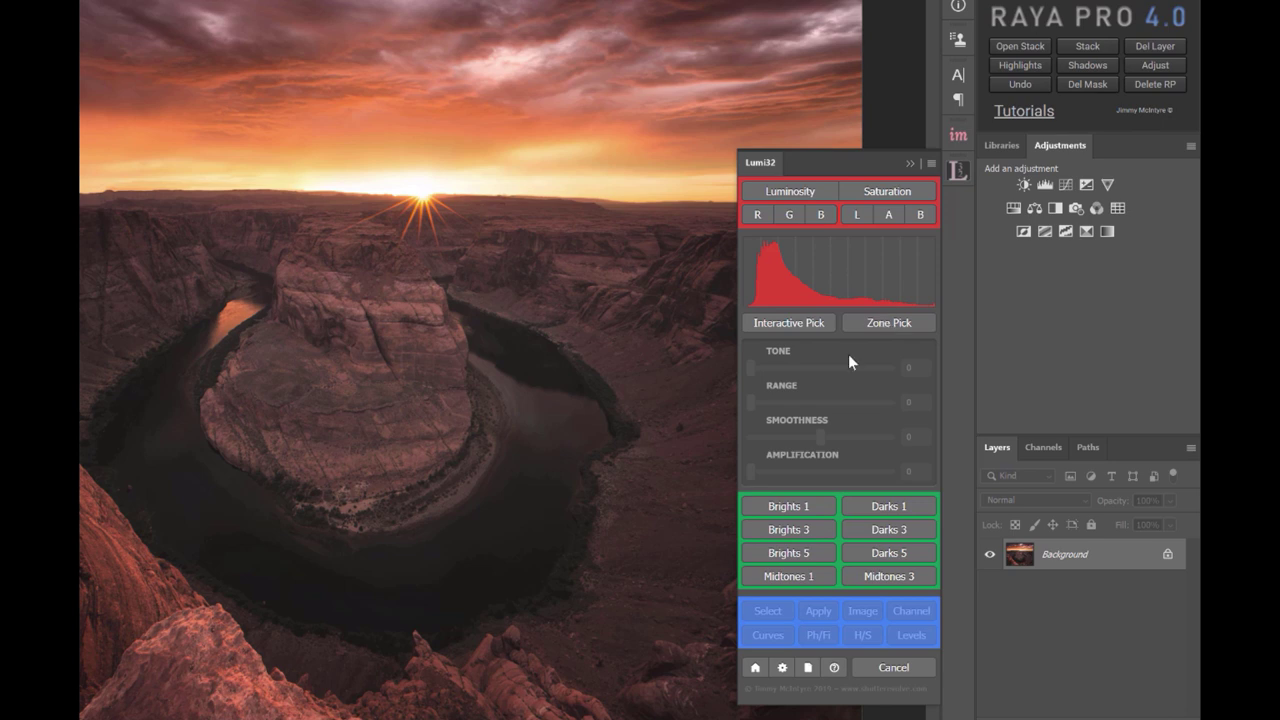
Step: Create a Brights 1 mask and test the sliders, leaving Tone 255 and Range 100
left_click(788, 506)
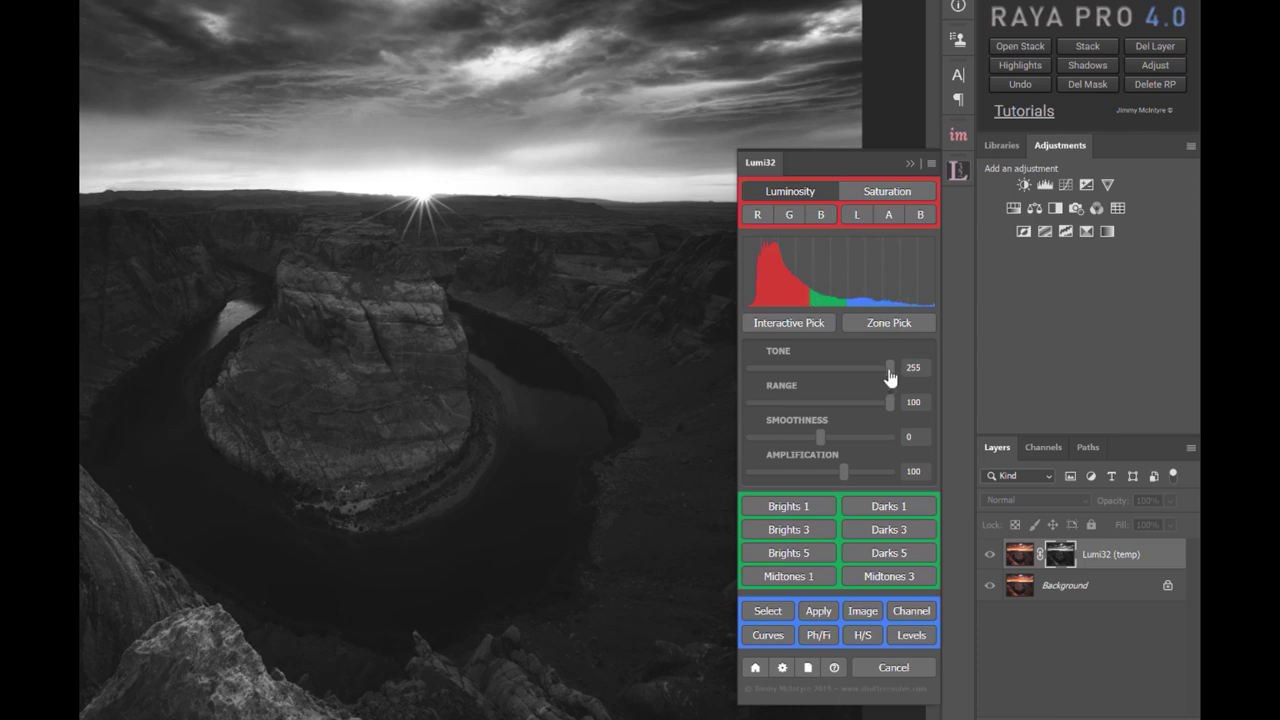
mouse_move(890, 375)
left_mouse_down()
mouse_move(830, 360)
mouse_move(741, 370)
left_mouse_up()
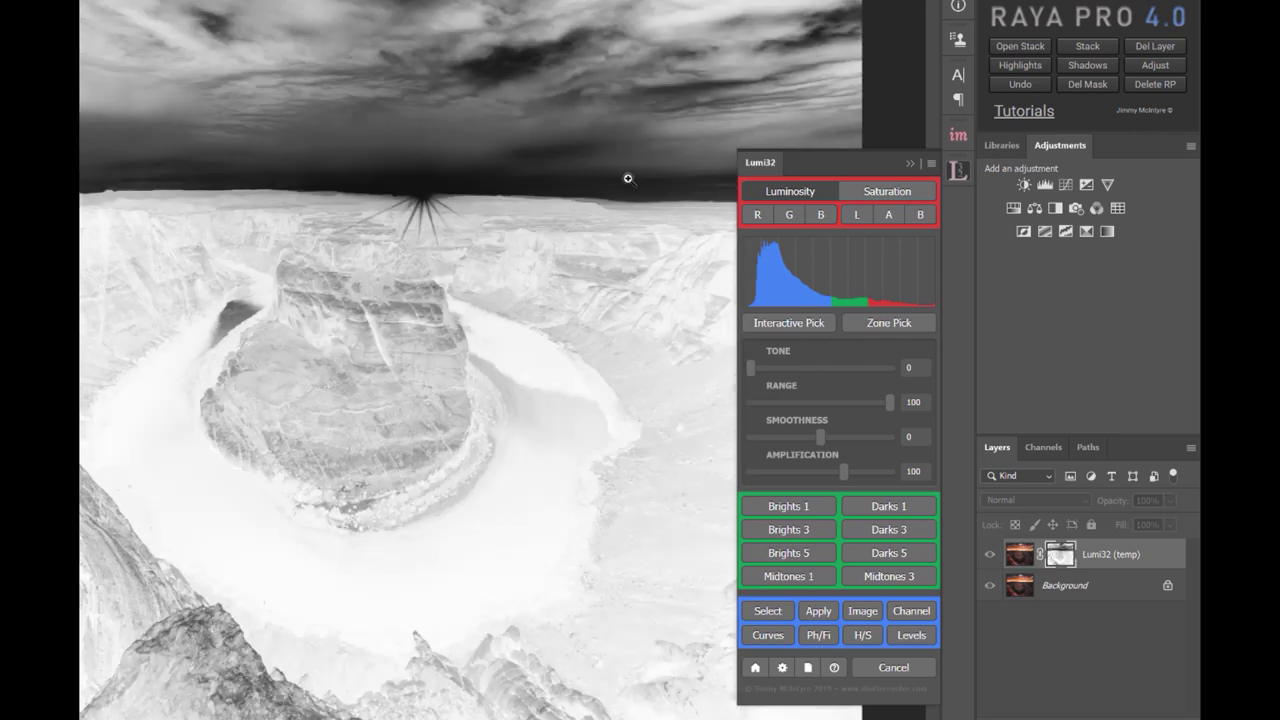
left_click_drag(752, 369, 938, 364)
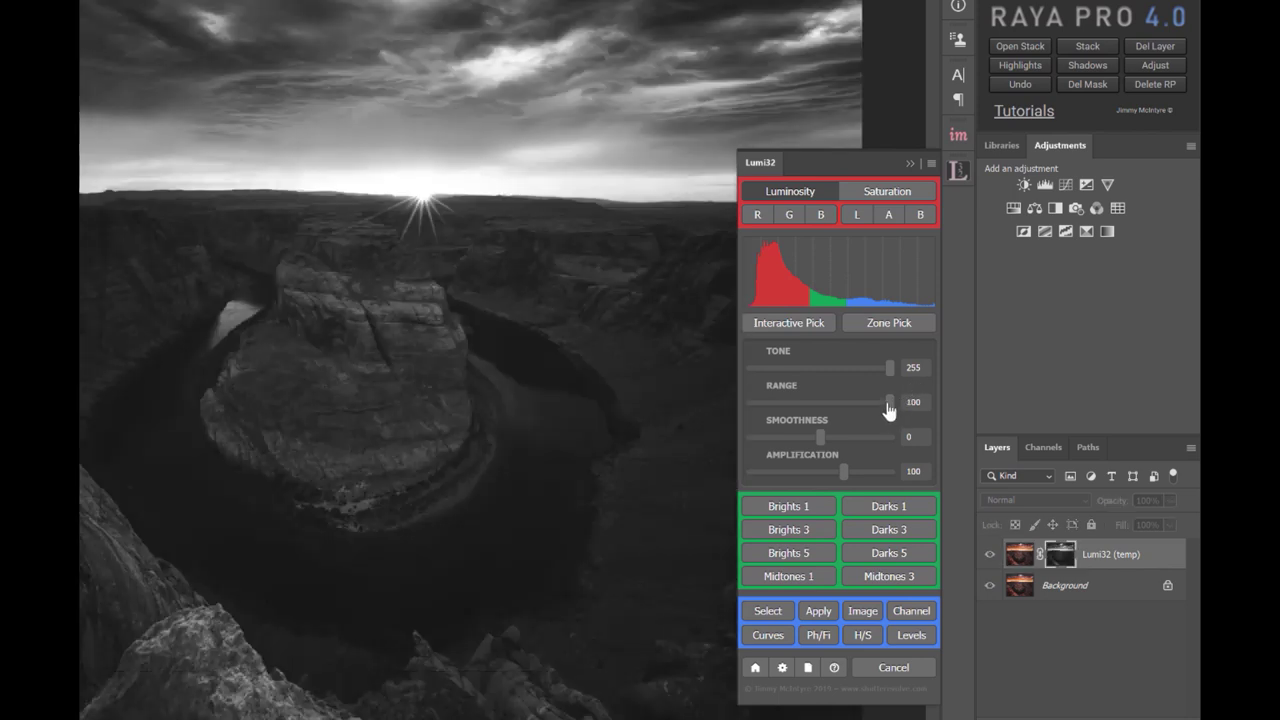
left_click_drag(888, 402, 802, 406)
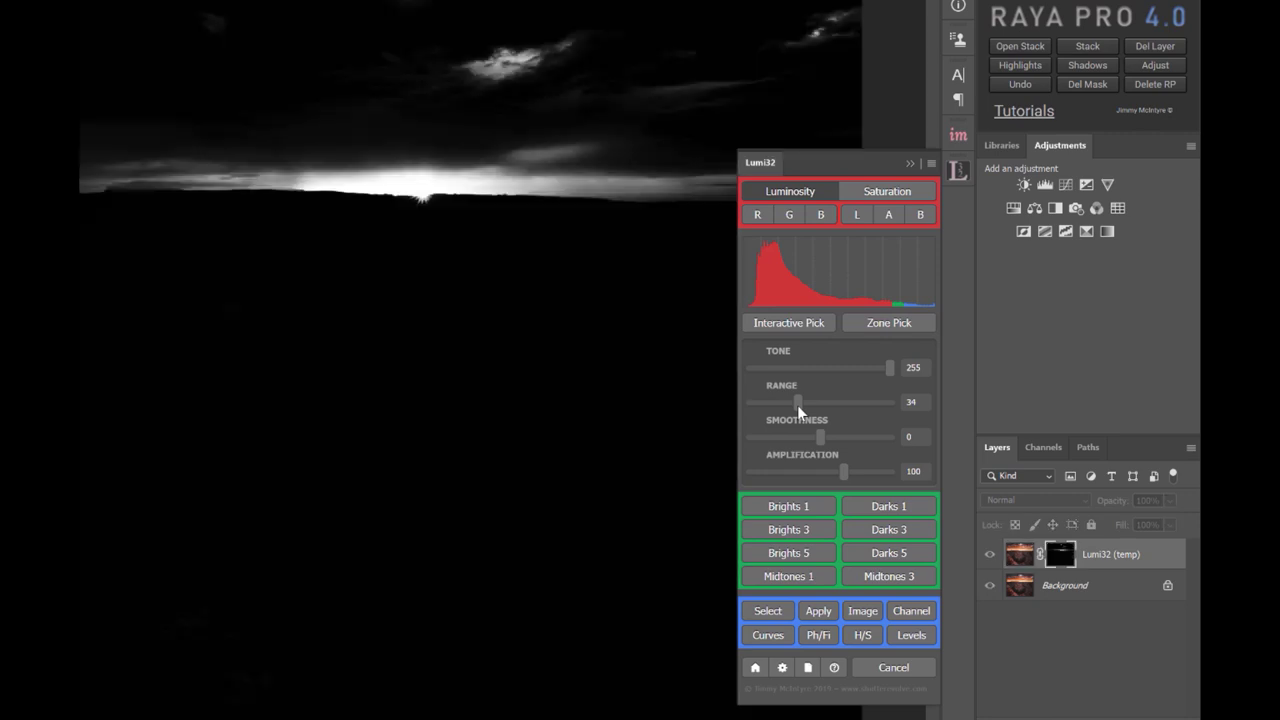
left_click_drag(797, 405, 904, 409)
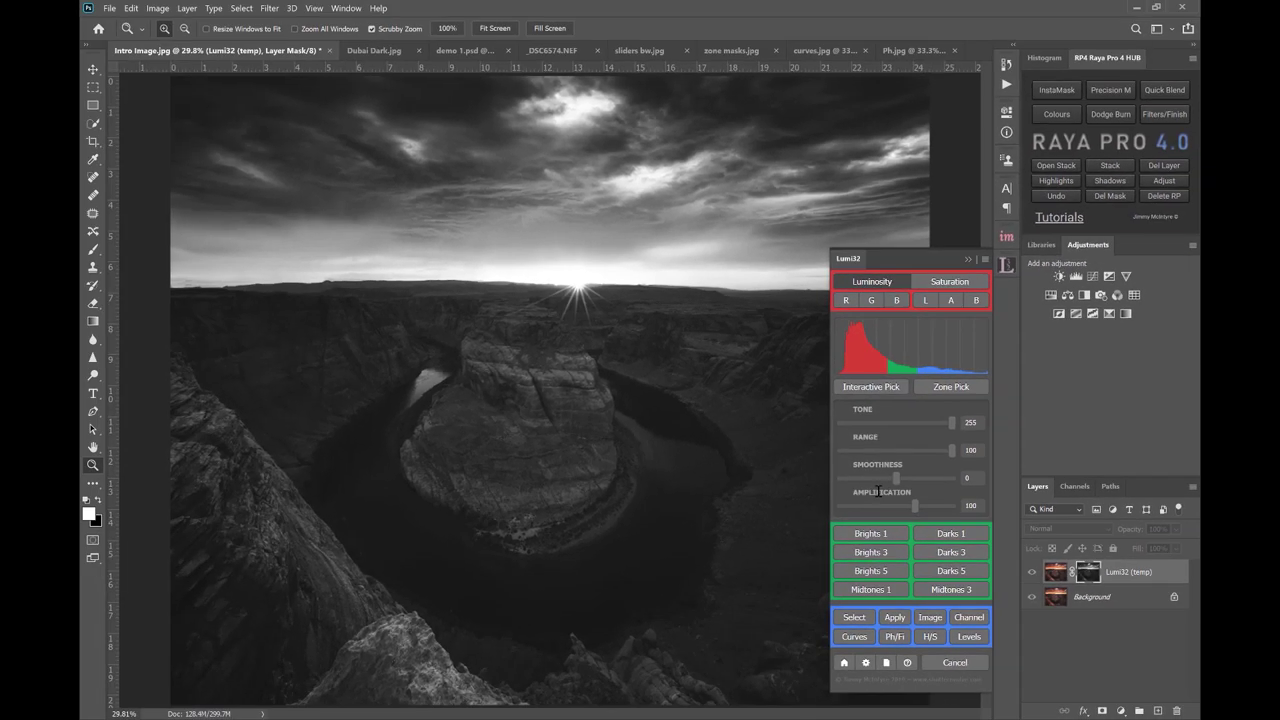
Step: In demo 1.psd, give _DSC2084 a hide-all black layer mask after comparing exposures
left_click(444, 50)
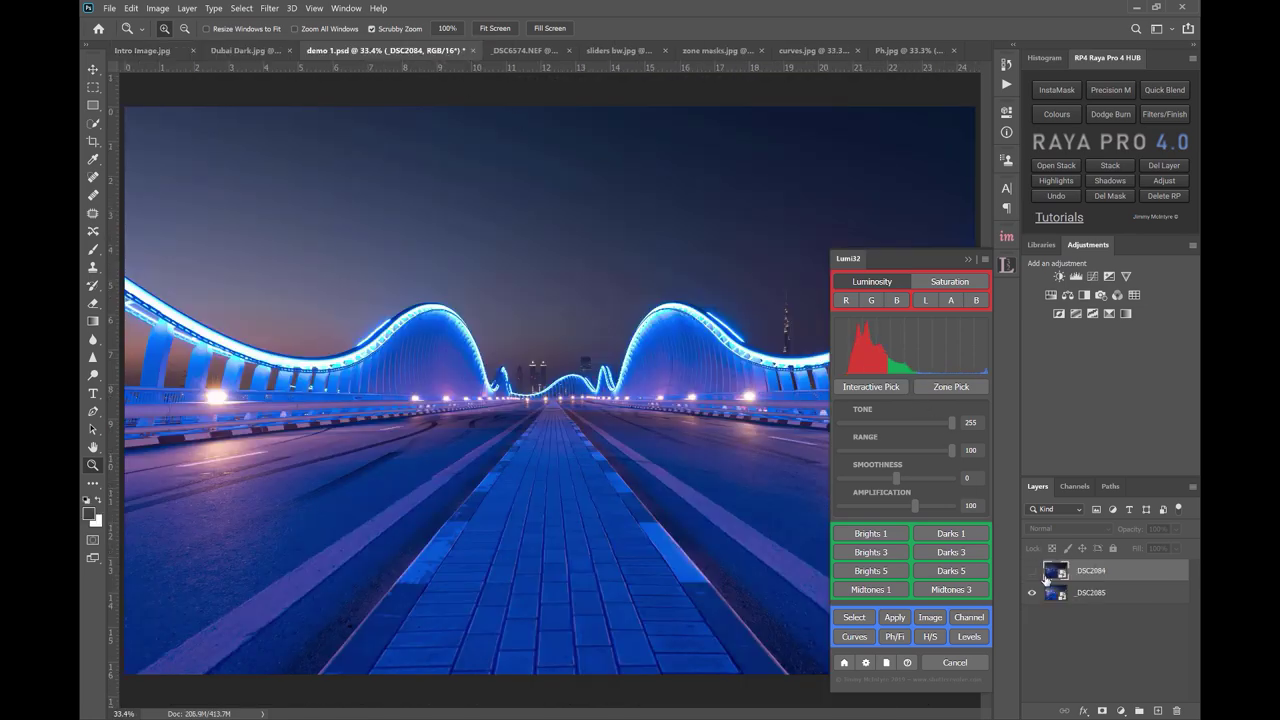
left_click(1032, 572)
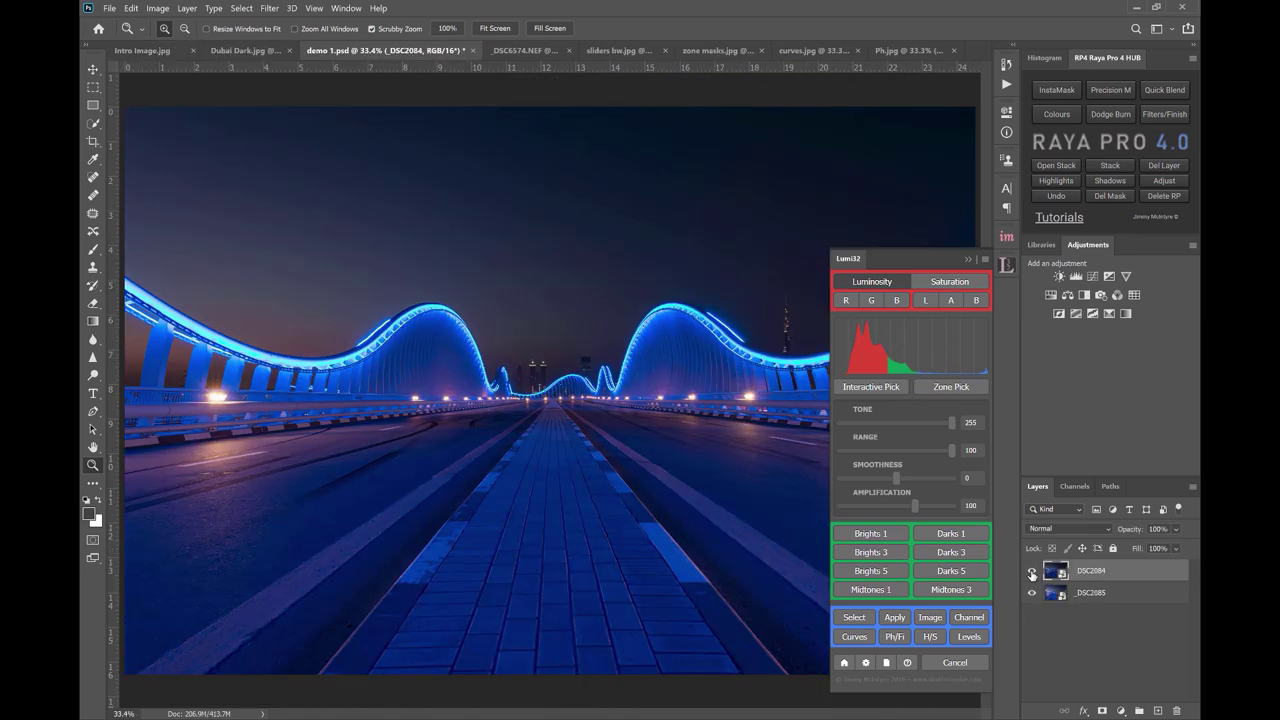
left_click(1032, 572)
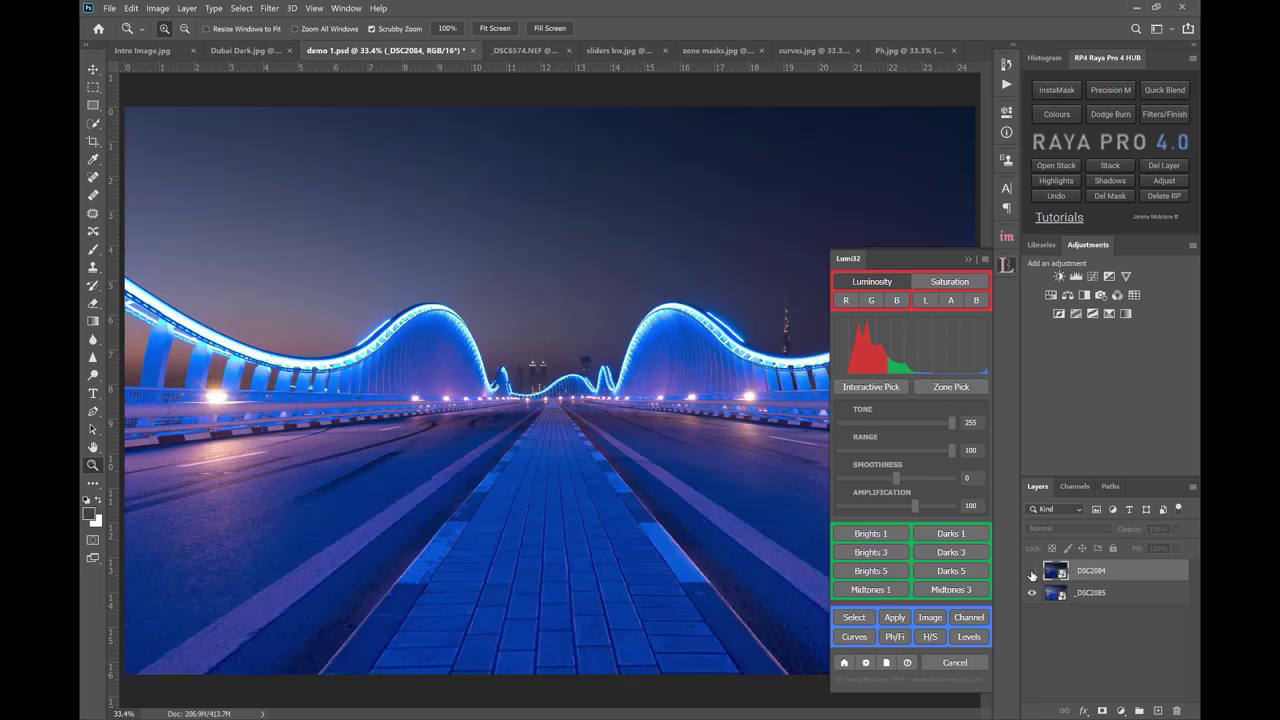
left_click(1102, 712, "alt")
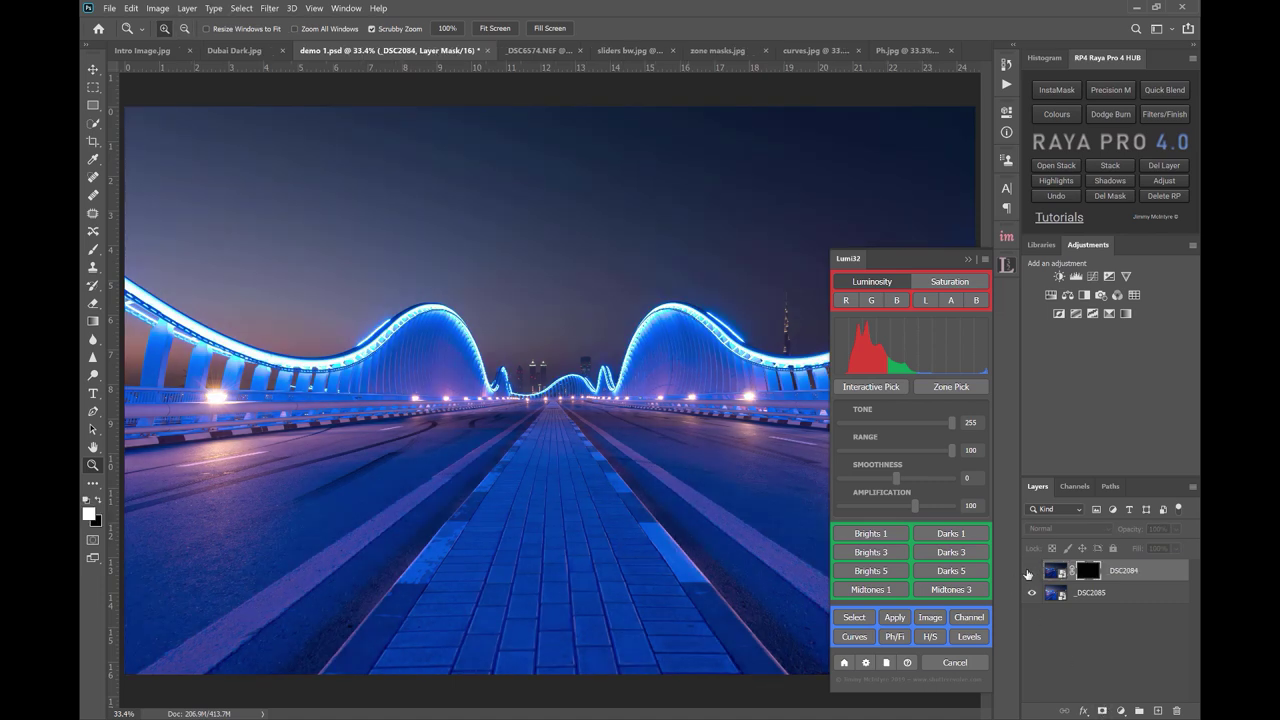
left_click(1032, 572)
Step: Create a Brights 1 luminosity mask of the bridge photo with Range 53
left_click(870, 535)
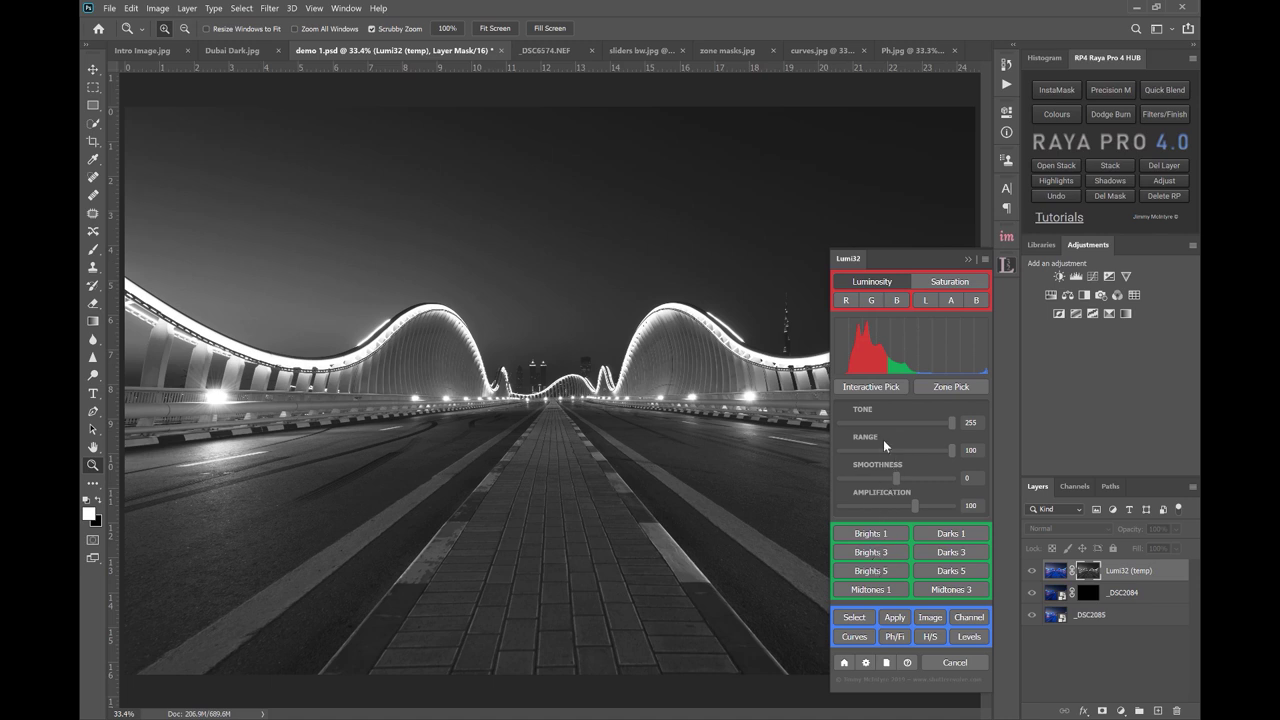
left_click(884, 450)
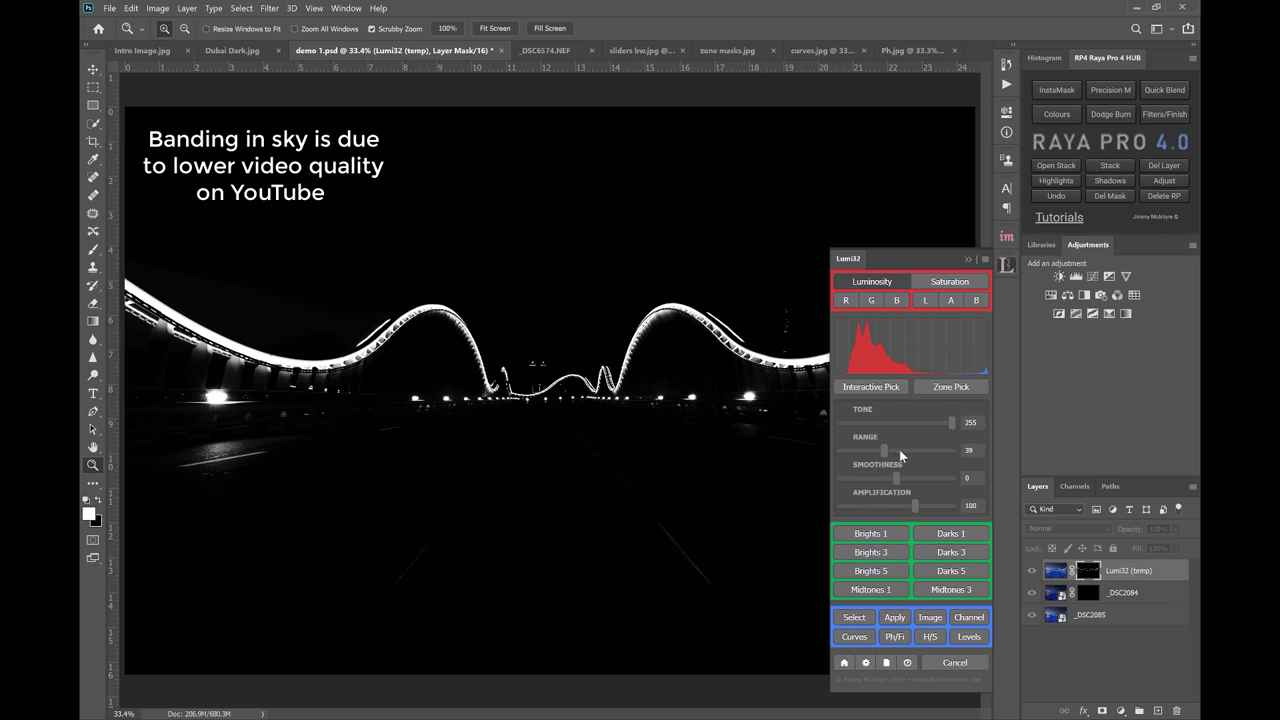
left_click(900, 451)
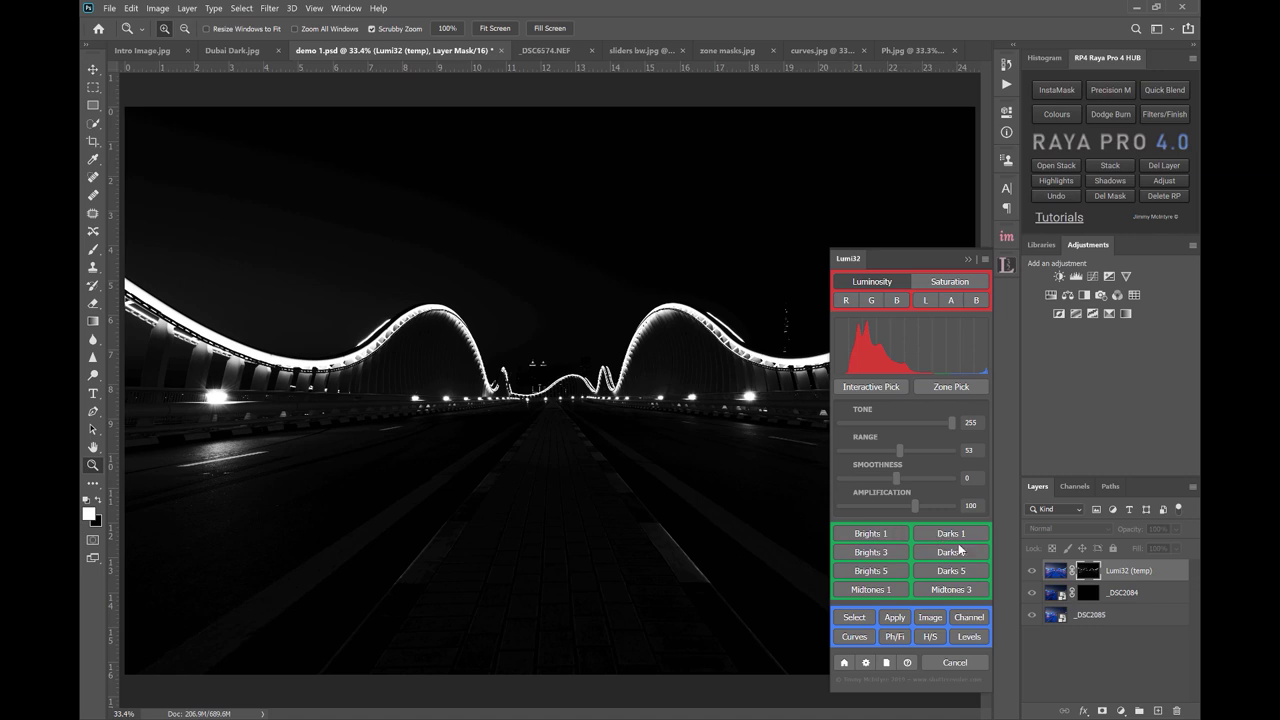
Step: Save the current mask settings as a preset named 'Night Cityscape'
left_click(878, 537)
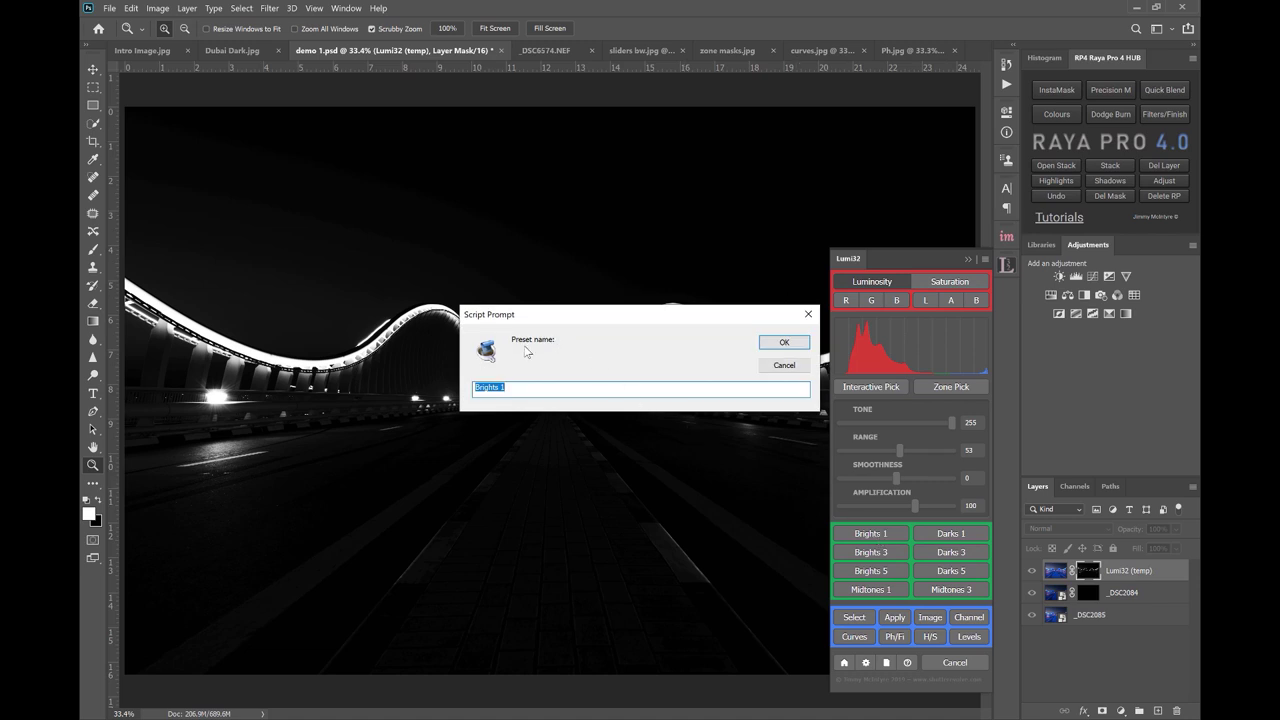
type("Night Cityscape")
key("Return")
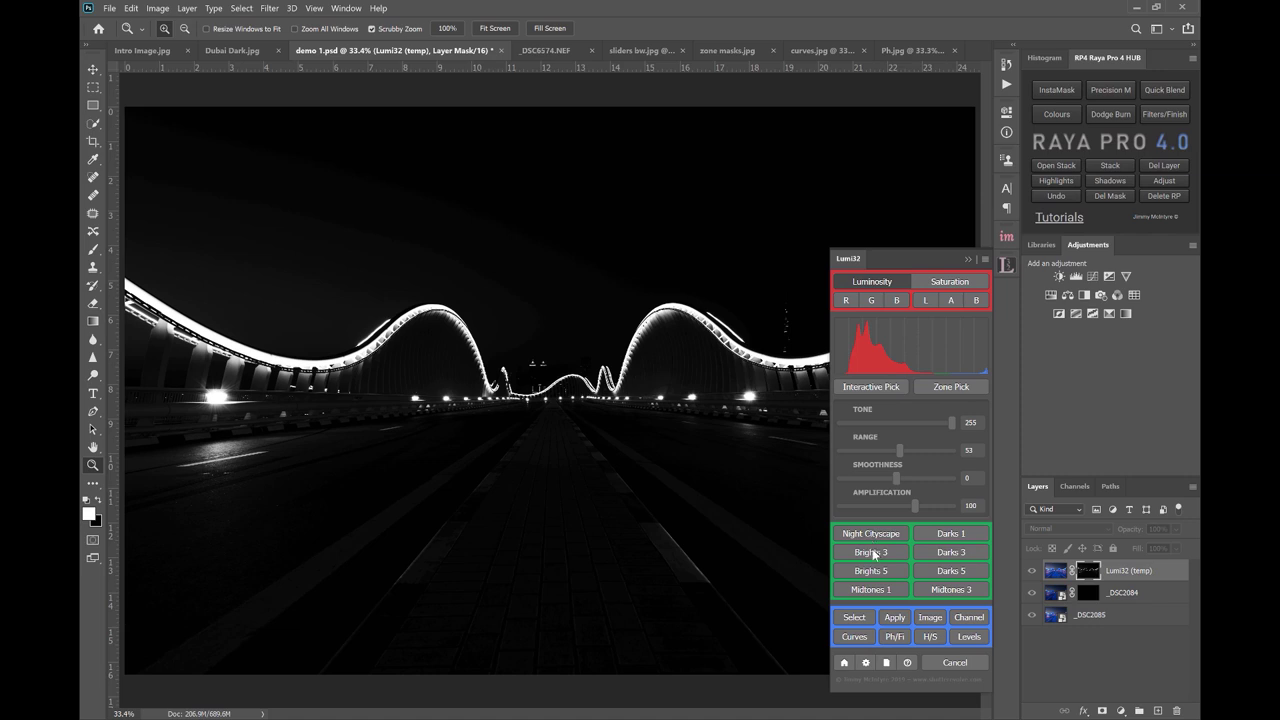
Step: Apply the luminosity mask to _DSC2084 and compare the image with and without it
left_click(895, 618)
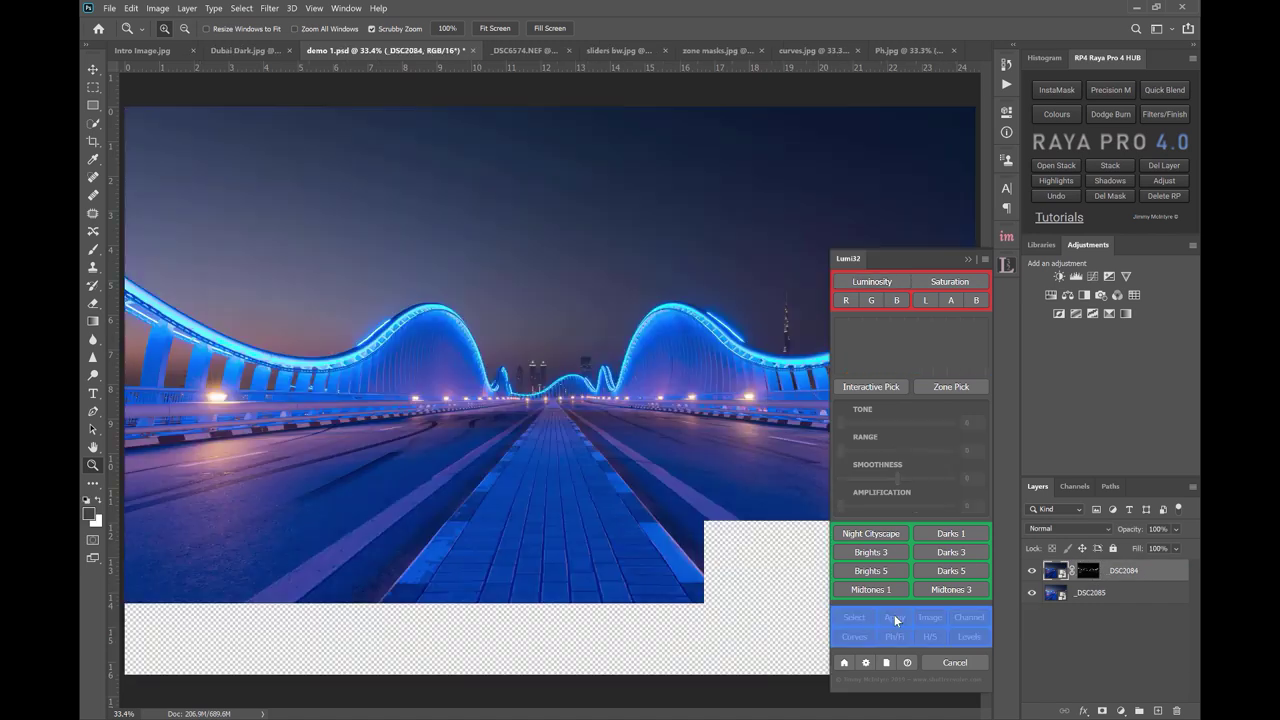
left_click(1032, 572)
left_click(1032, 572)
left_click(1032, 572)
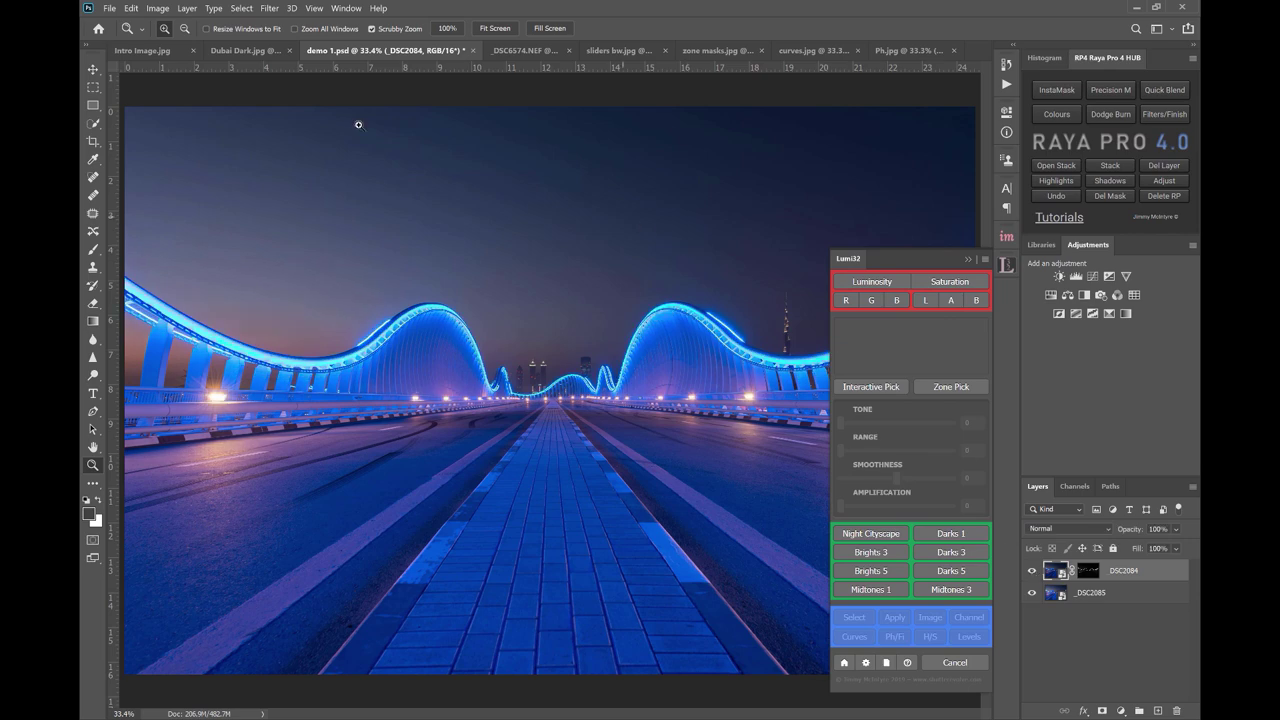
Step: In Dubai Dark.jpg, compare Layer 0 against the brighter exposure, zooming on the tall building
left_click(255, 52)
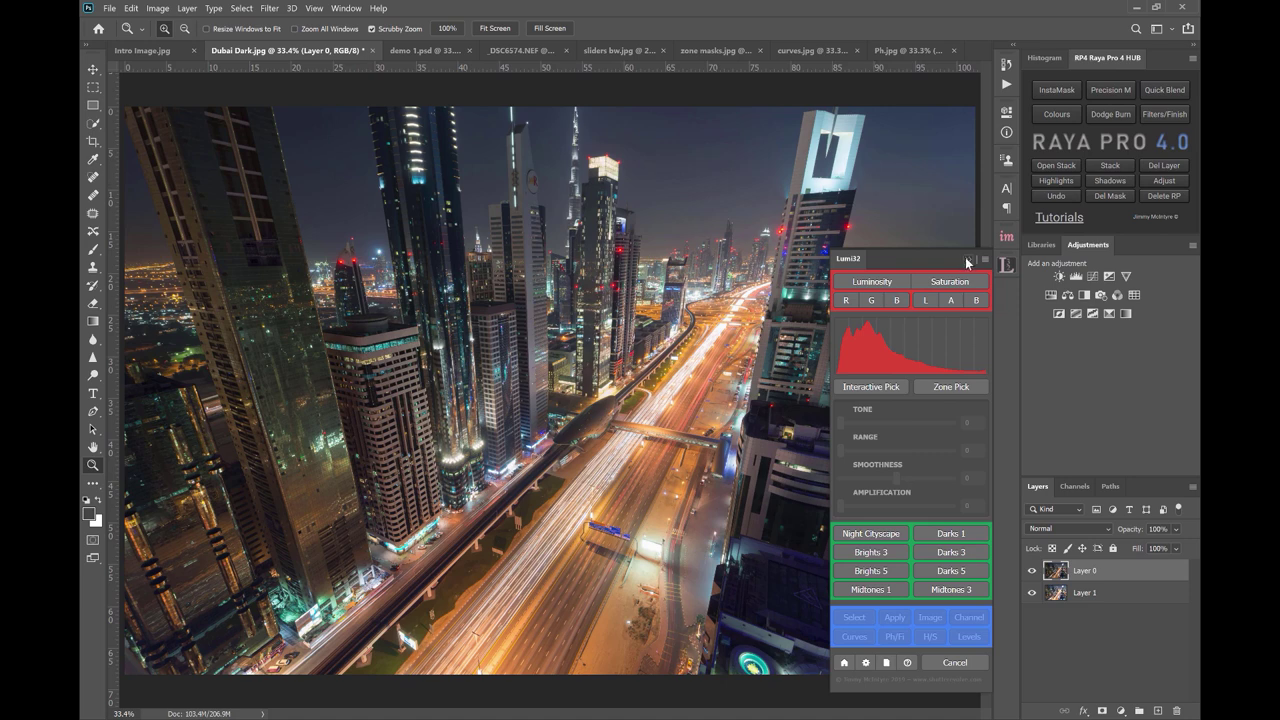
left_click(966, 259)
left_click(1033, 570)
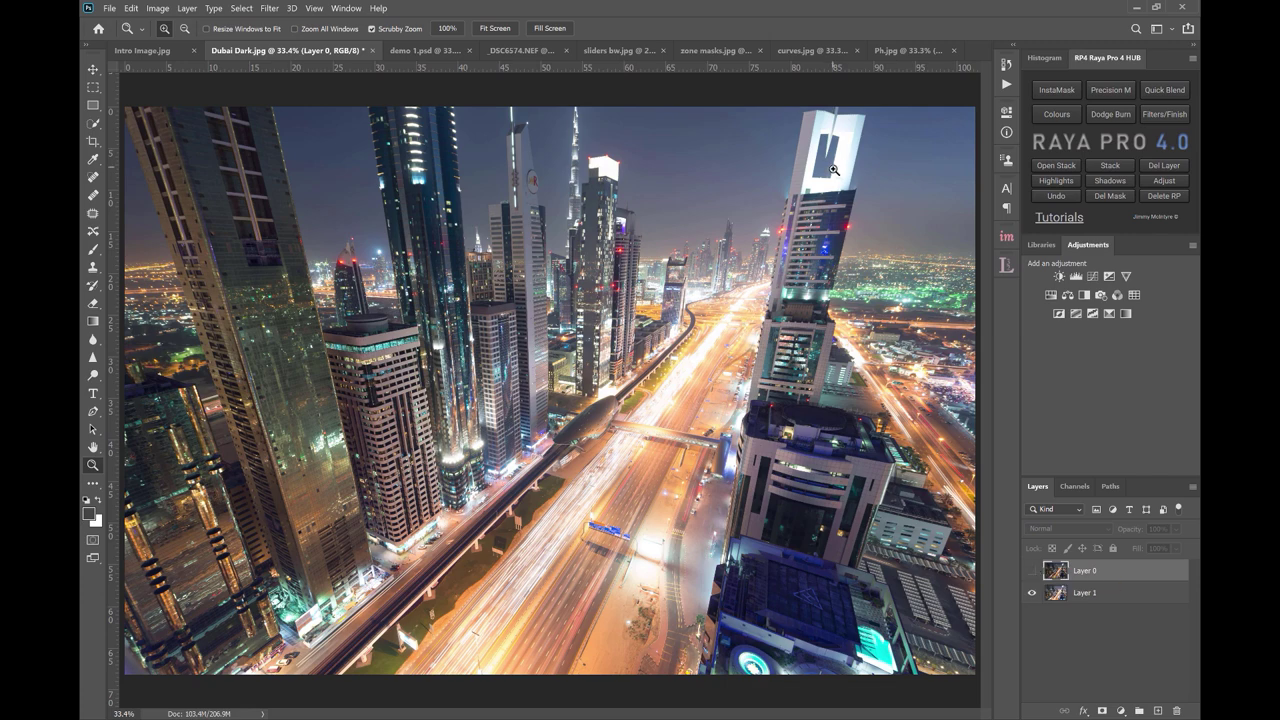
left_click_drag(845, 161, 889, 158)
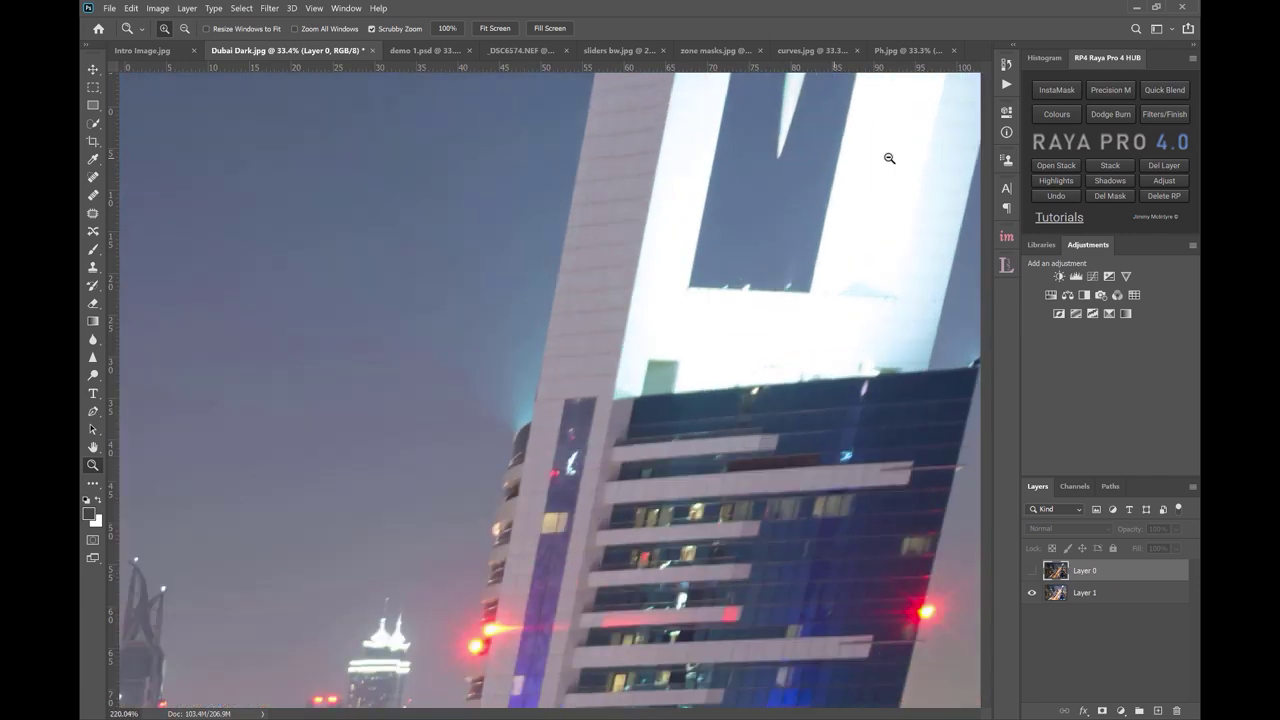
key("ctrl+0")
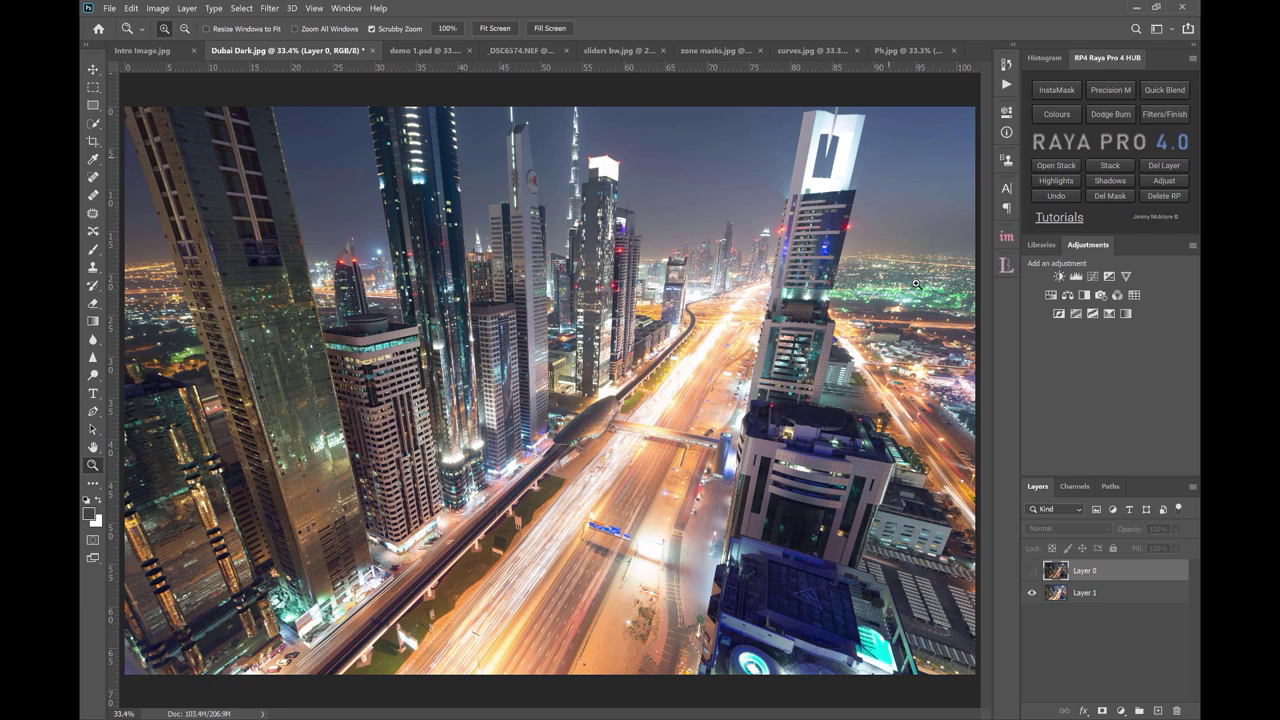
left_click(1033, 570)
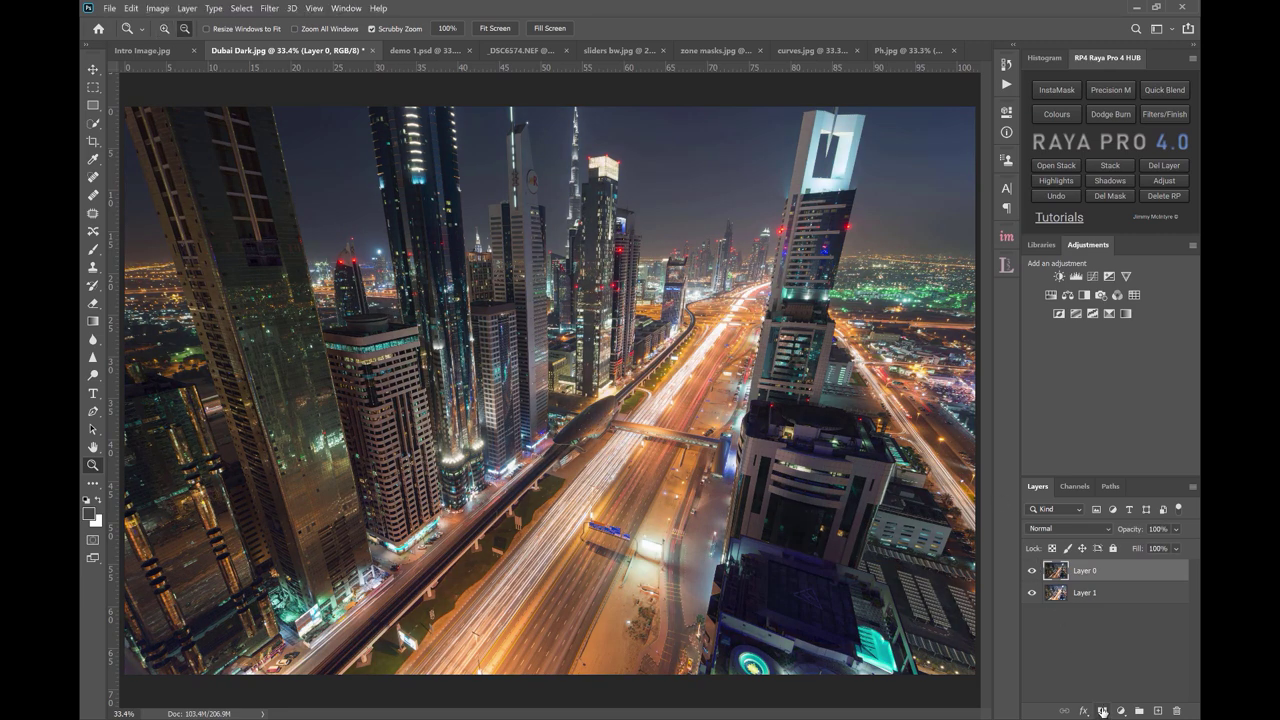
Step: Give Layer 0 a black mask and generate the Night Cityscape luminosity mask
left_click(1102, 711, "alt")
left_click(1006, 266)
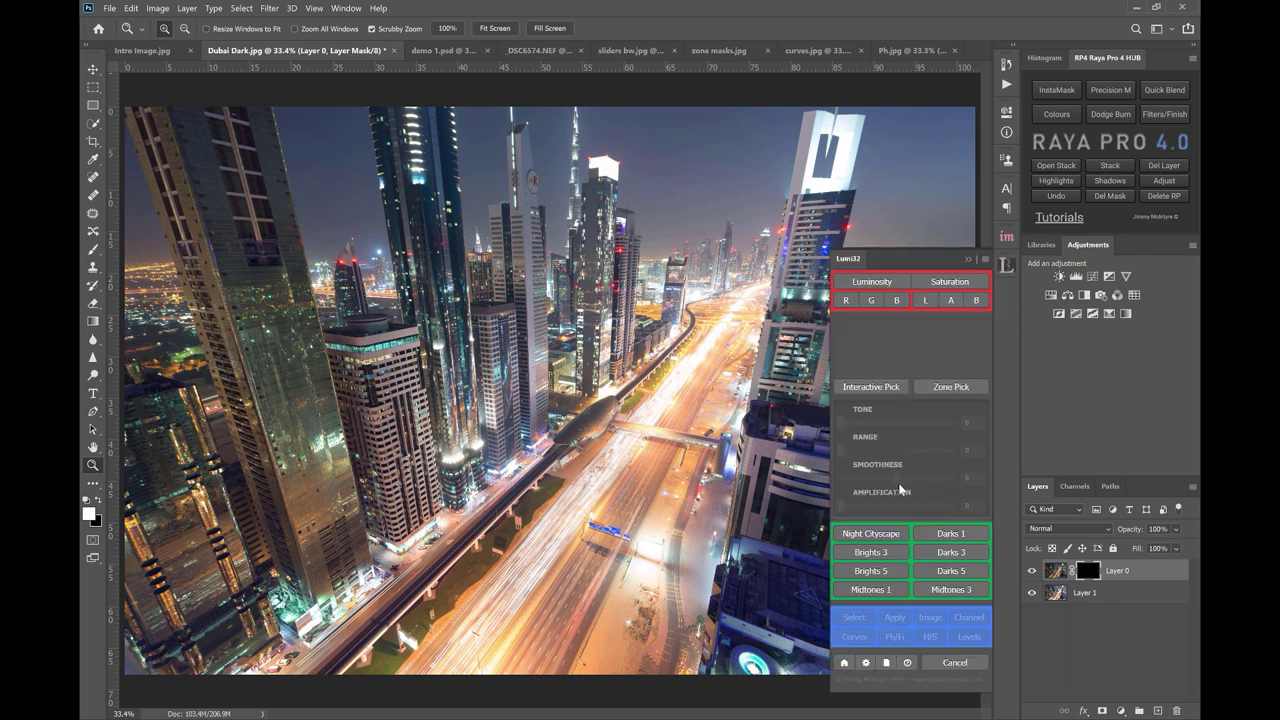
left_click(880, 535)
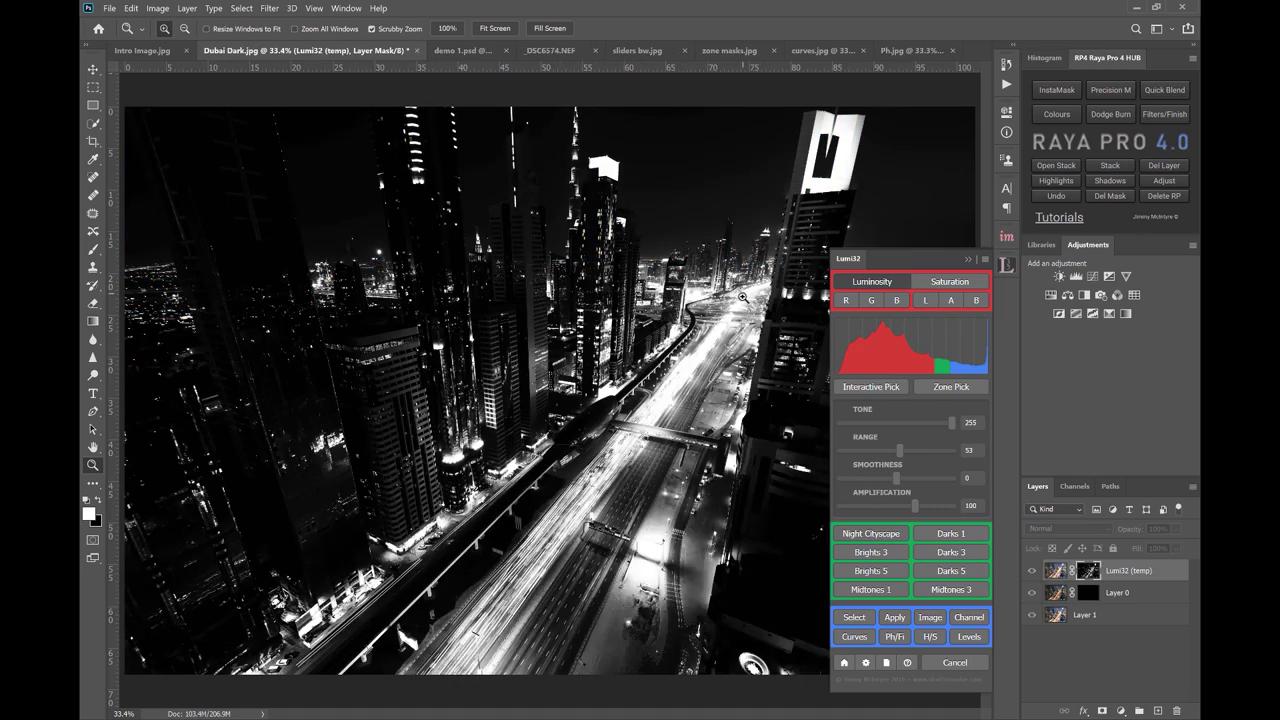
Step: Load the Lumi32 mask as a hidden-edge selection, ready to paint white on Layer 0's mask
left_click(841, 621)
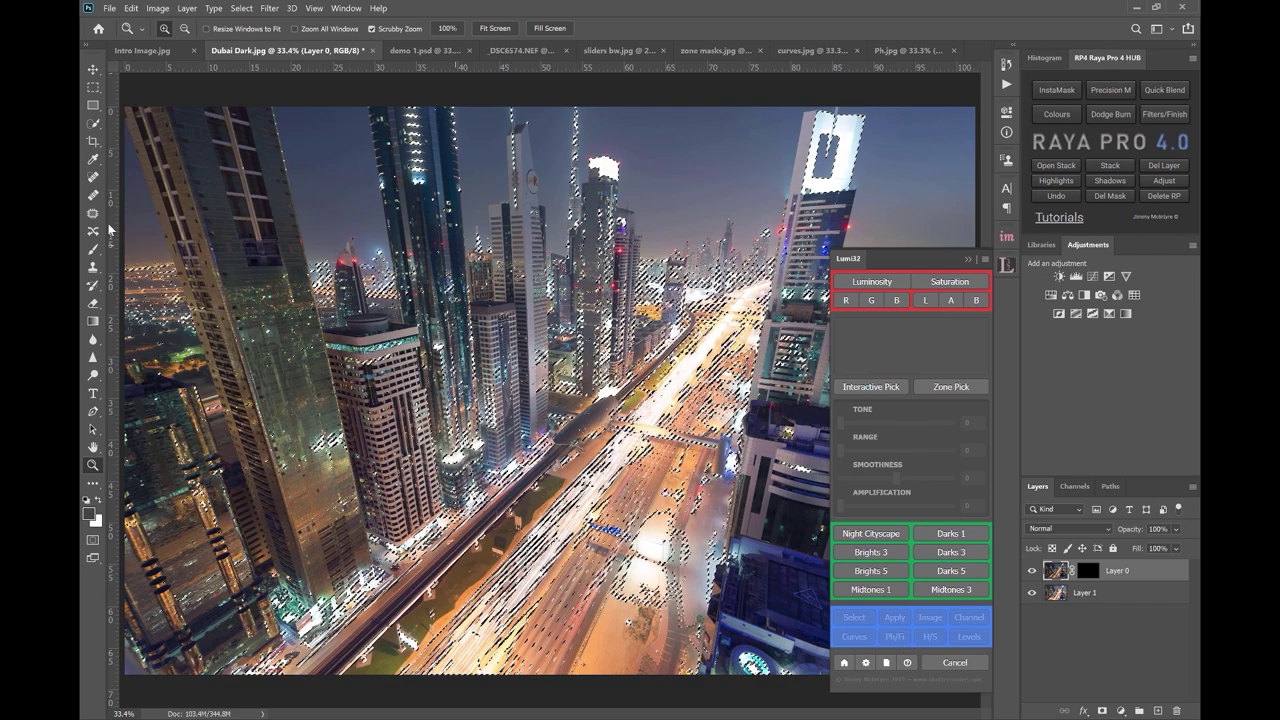
left_click(94, 249)
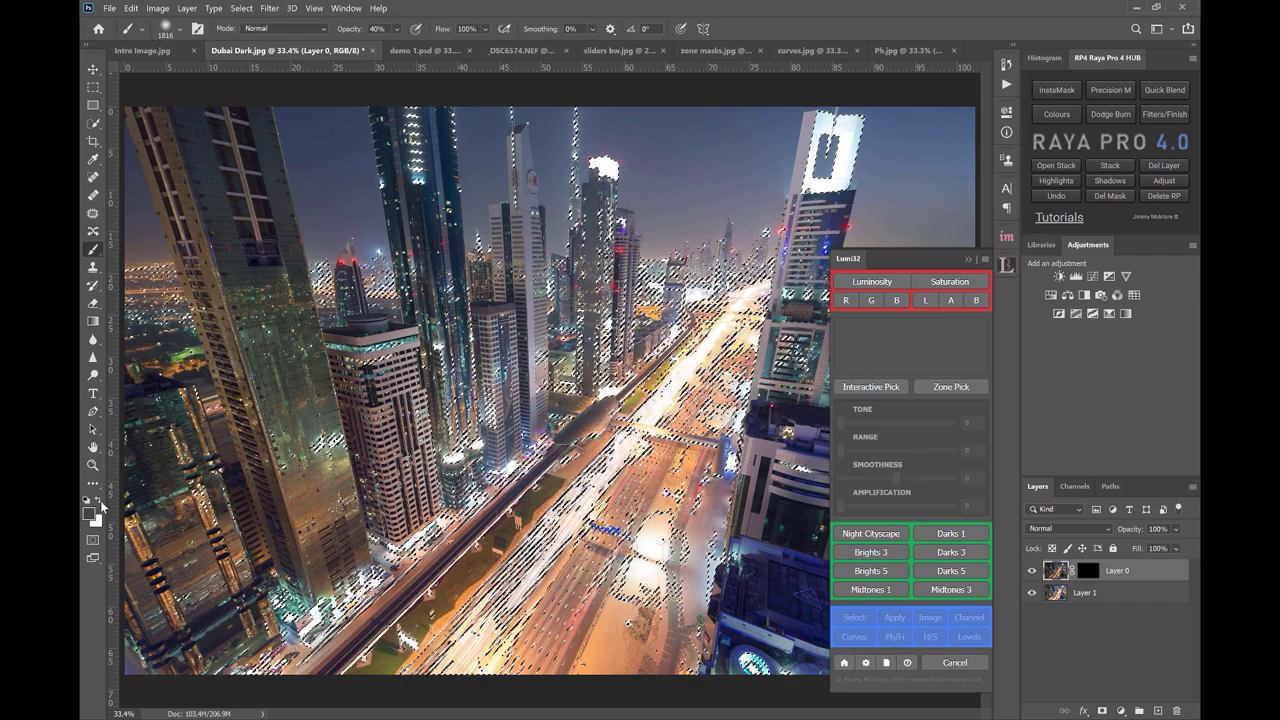
left_click(98, 501)
left_click(1088, 570)
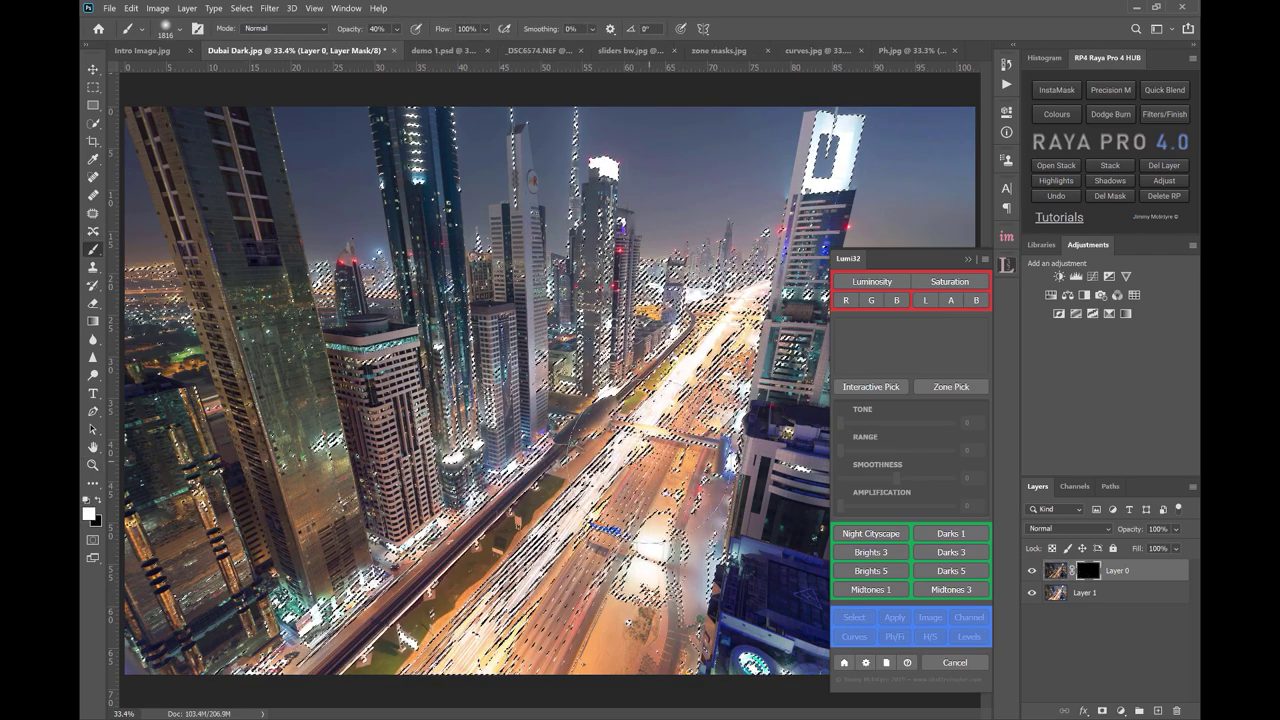
key("ctrl+h")
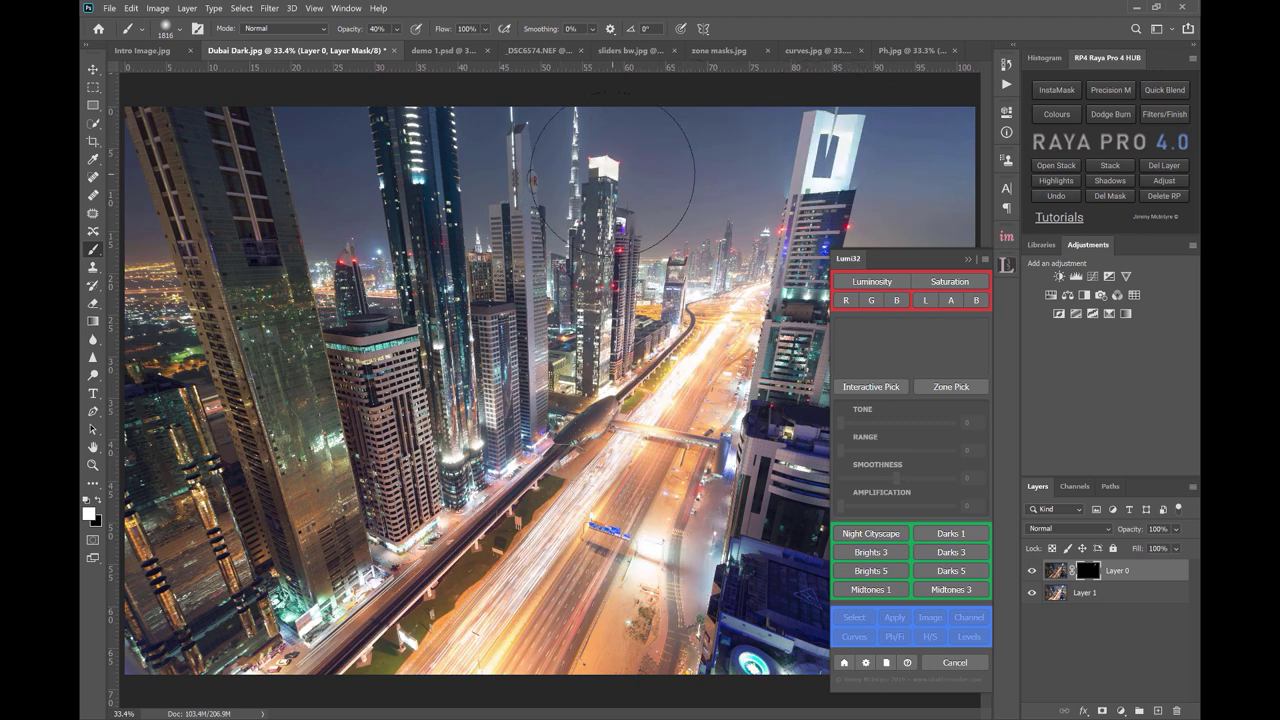
Step: Paint brightness into the lit tower top through the selection, zooming in on it
left_click(612, 180)
key("z")
left_click(815, 123)
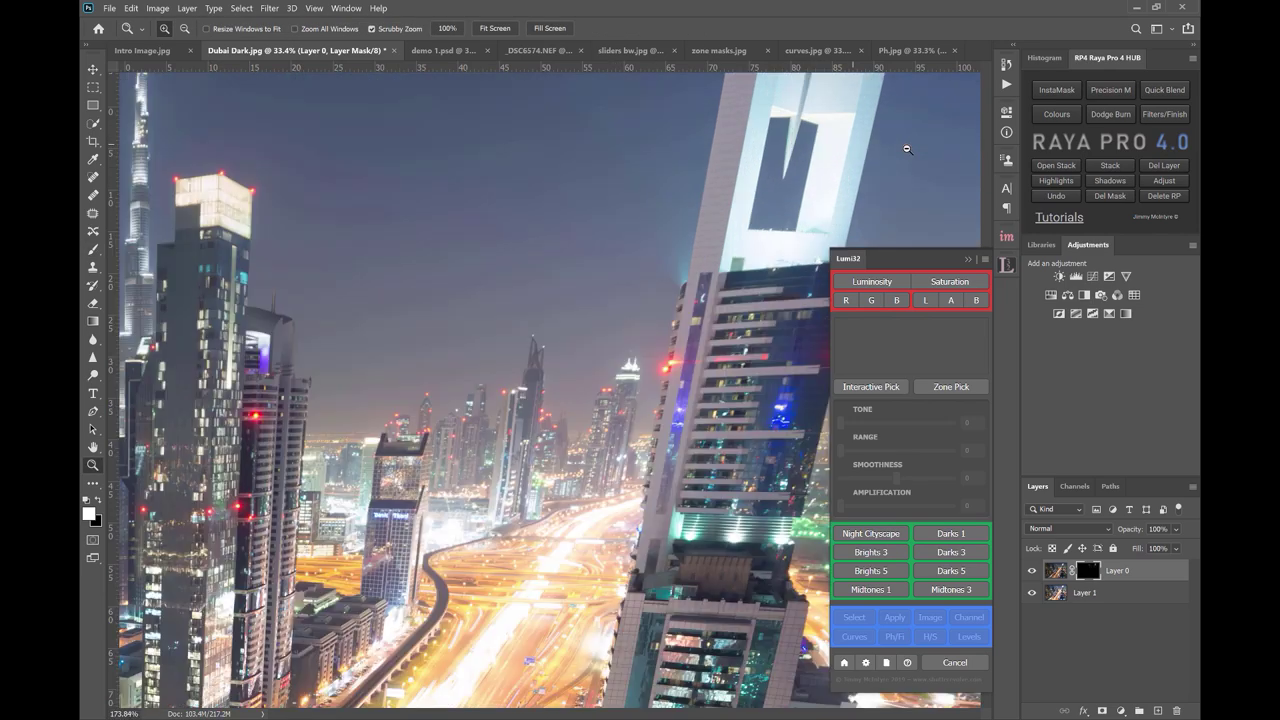
left_click(93, 249)
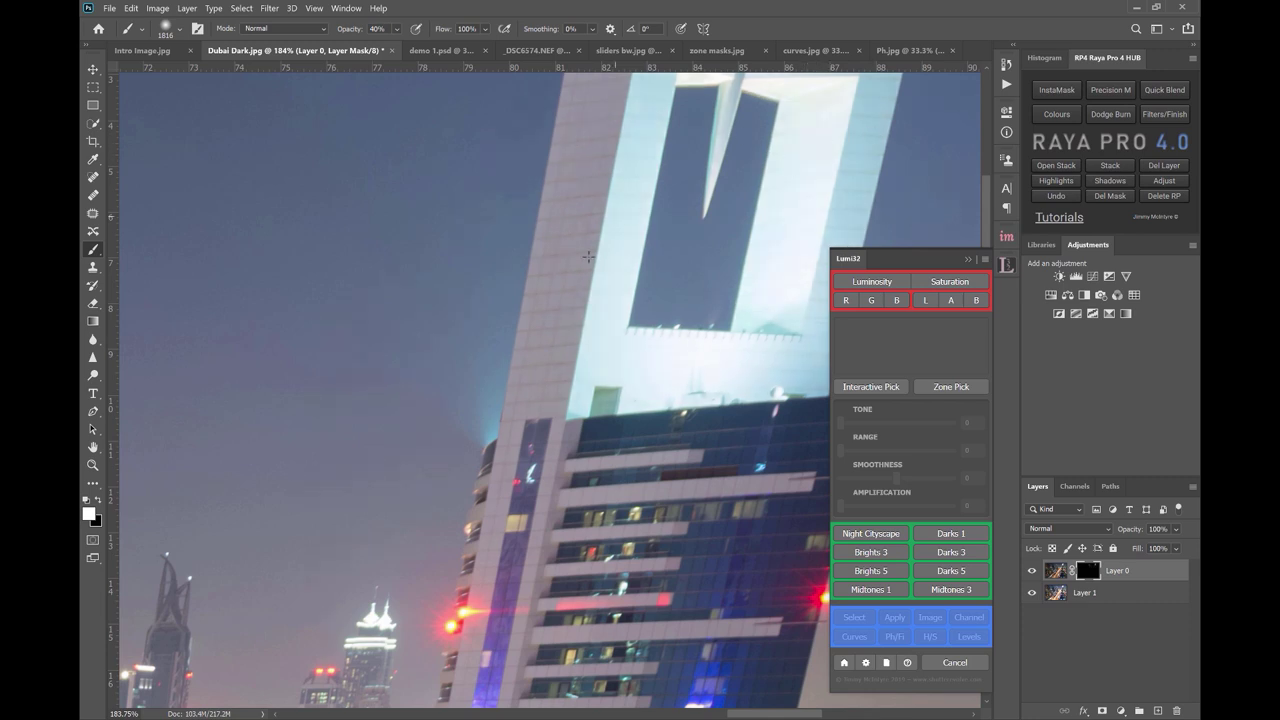
Step: Toggle Layer 0 on and off to compare the brightened tower tops
left_click(1032, 570)
left_click(1032, 570)
scroll(470, 568, "down", 2)
scroll(470, 568, "down", 1)
scroll(470, 568, "right", 4)
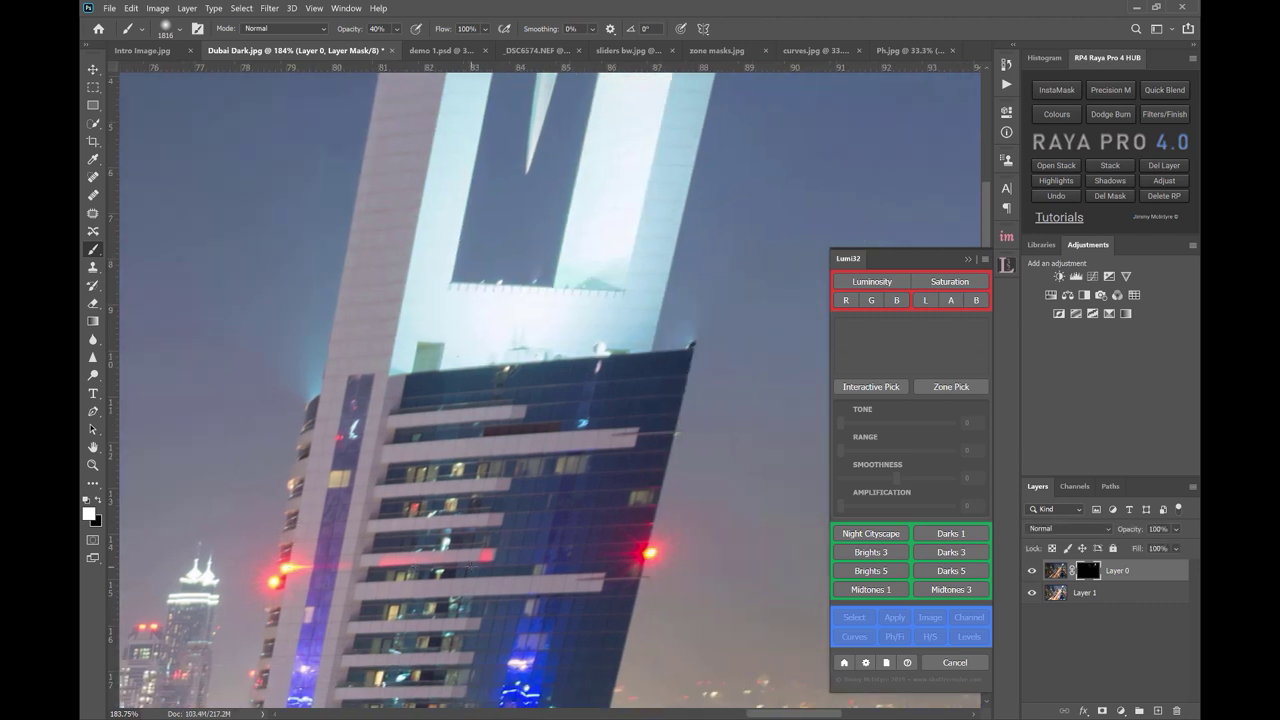
scroll(470, 568, "left", 3)
scroll(470, 568, "left", 5)
scroll(470, 568, "left", 3)
scroll(470, 568, "left", 3)
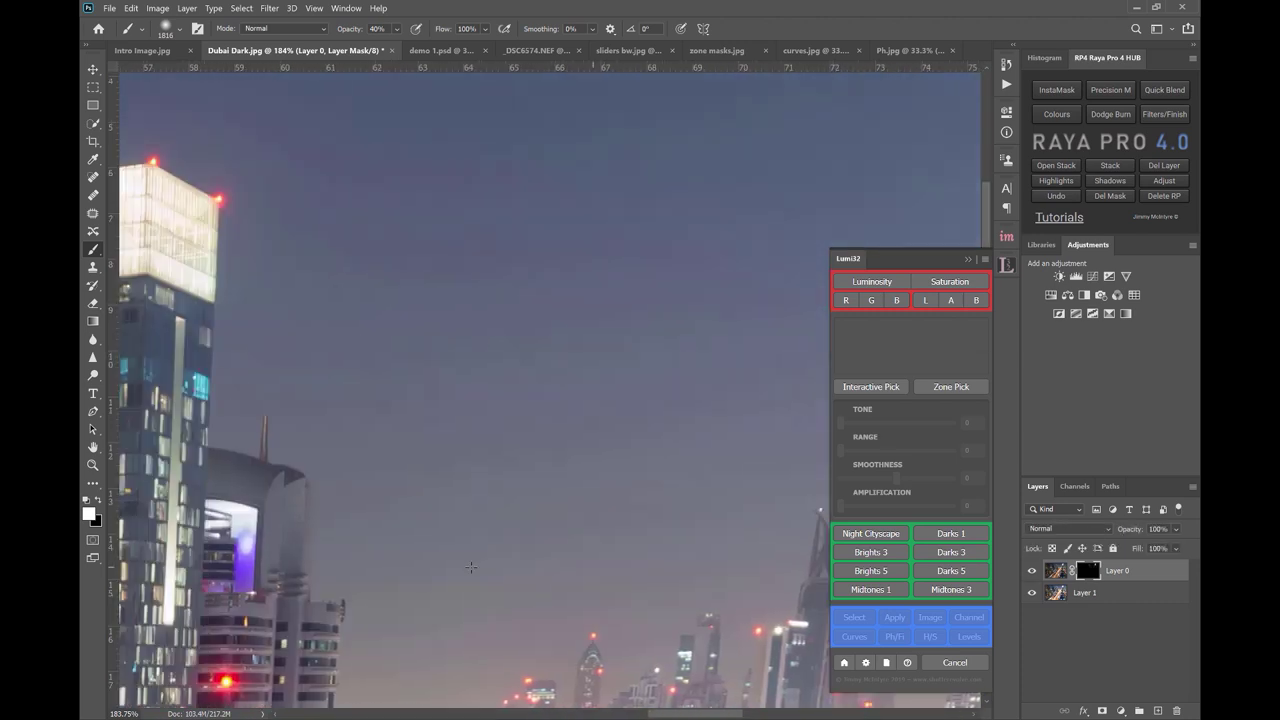
scroll(470, 568, "left", 2)
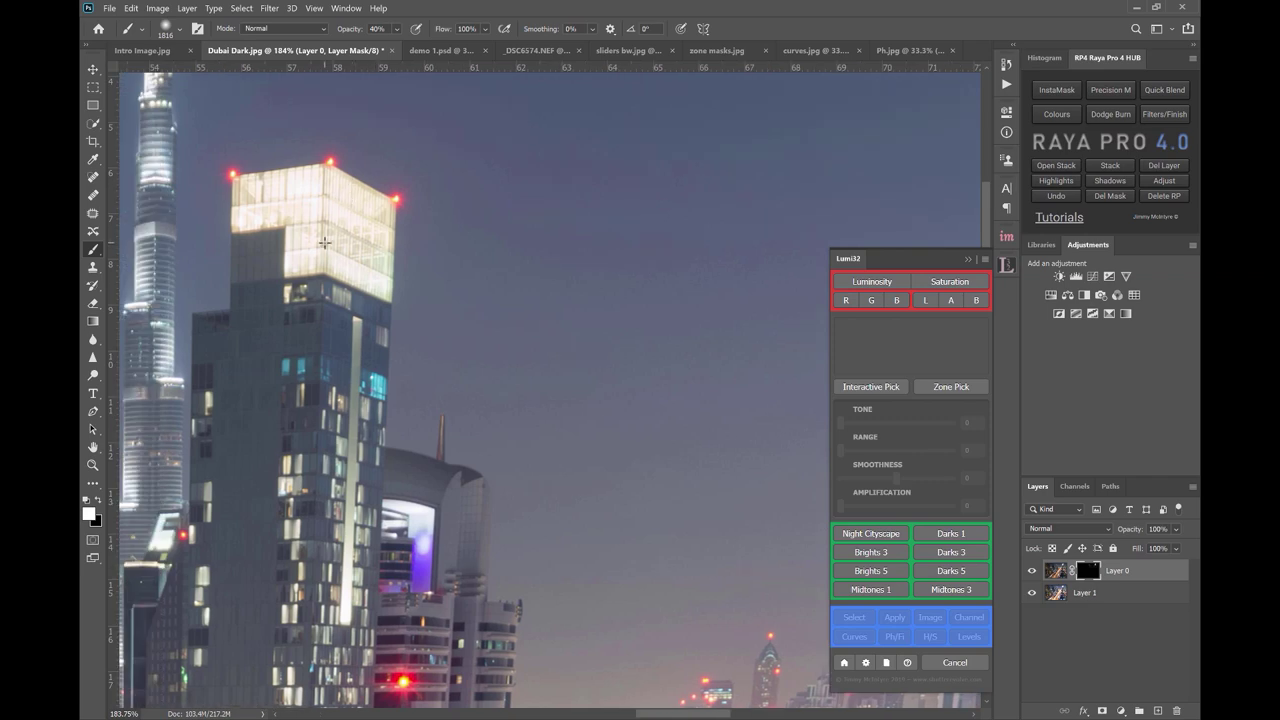
left_click(1032, 571)
left_click(1032, 571)
Step: Fit the whole brightened Dubai Dark composite on screen with Ctrl+0
key("ctrl+0")
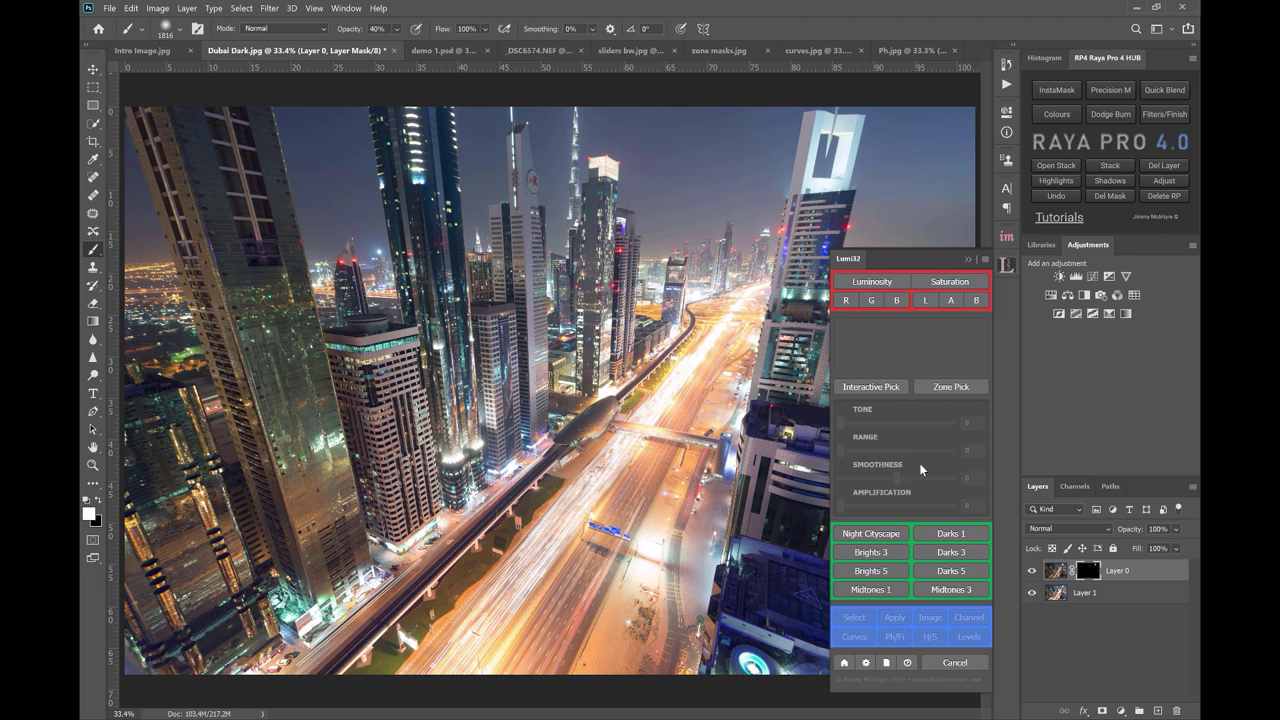
Step: Switch to _DSC6574.NEF and bring up the RP4 InstaMask 3 panel
left_click(517, 53)
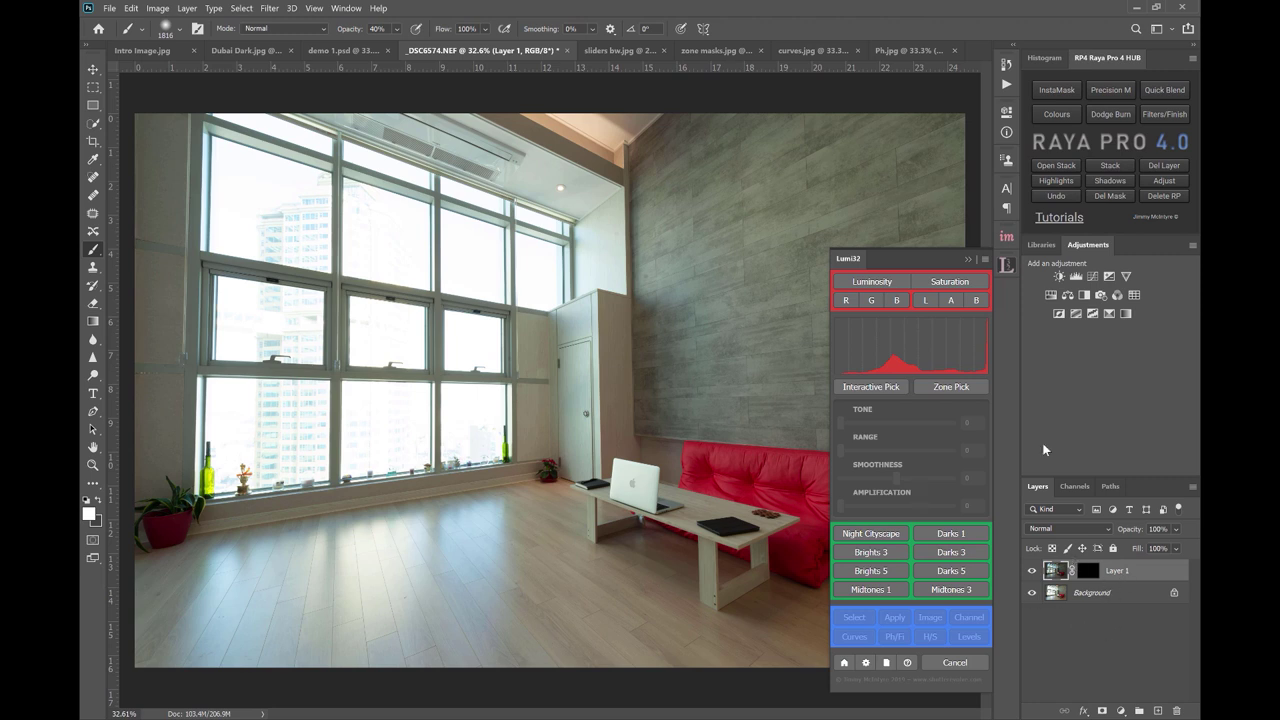
left_click(1007, 236)
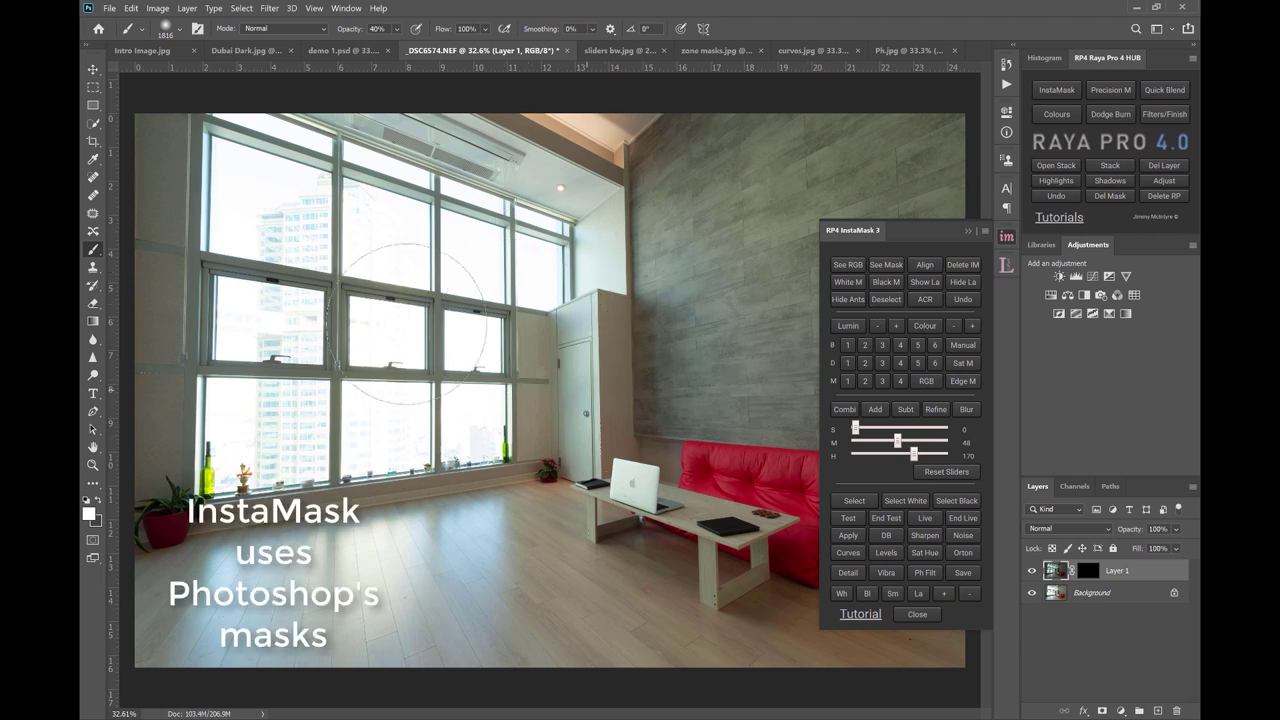
Step: Generate an InstaMask brights mask, lowering H to about 160 and setting M near 48
left_click(883, 345)
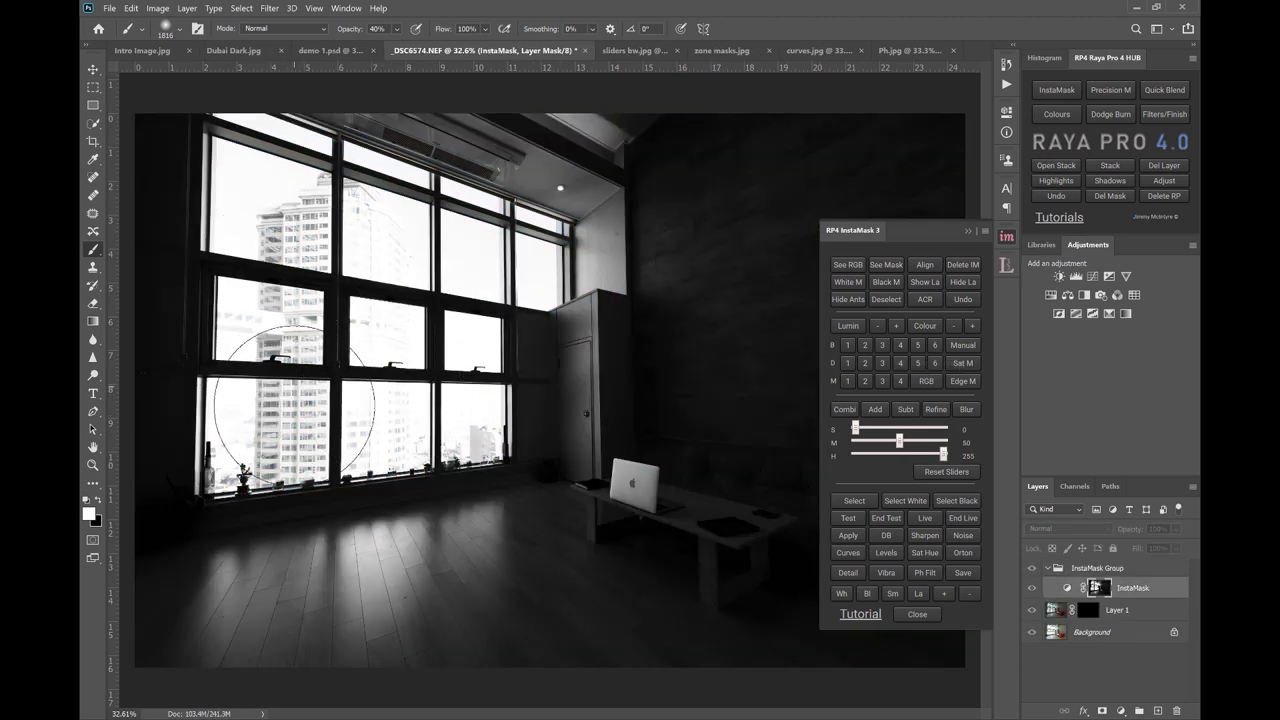
left_click(867, 347)
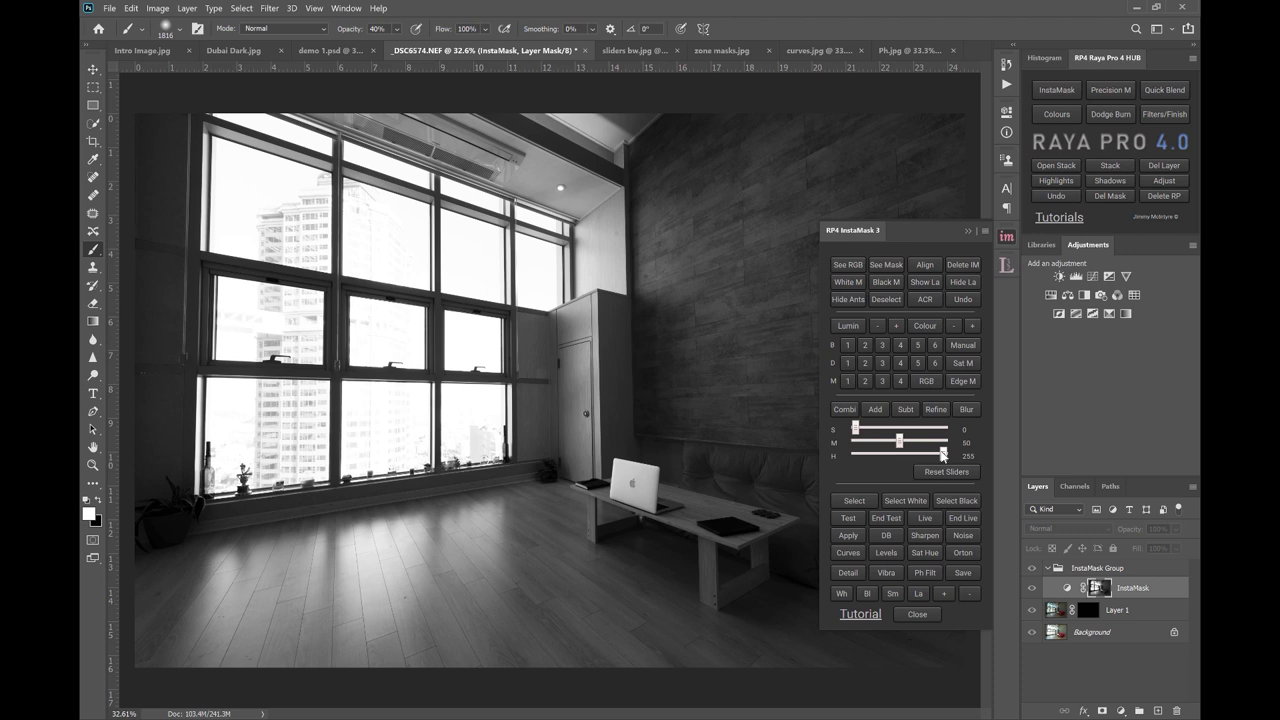
left_click_drag(941, 455, 919, 457)
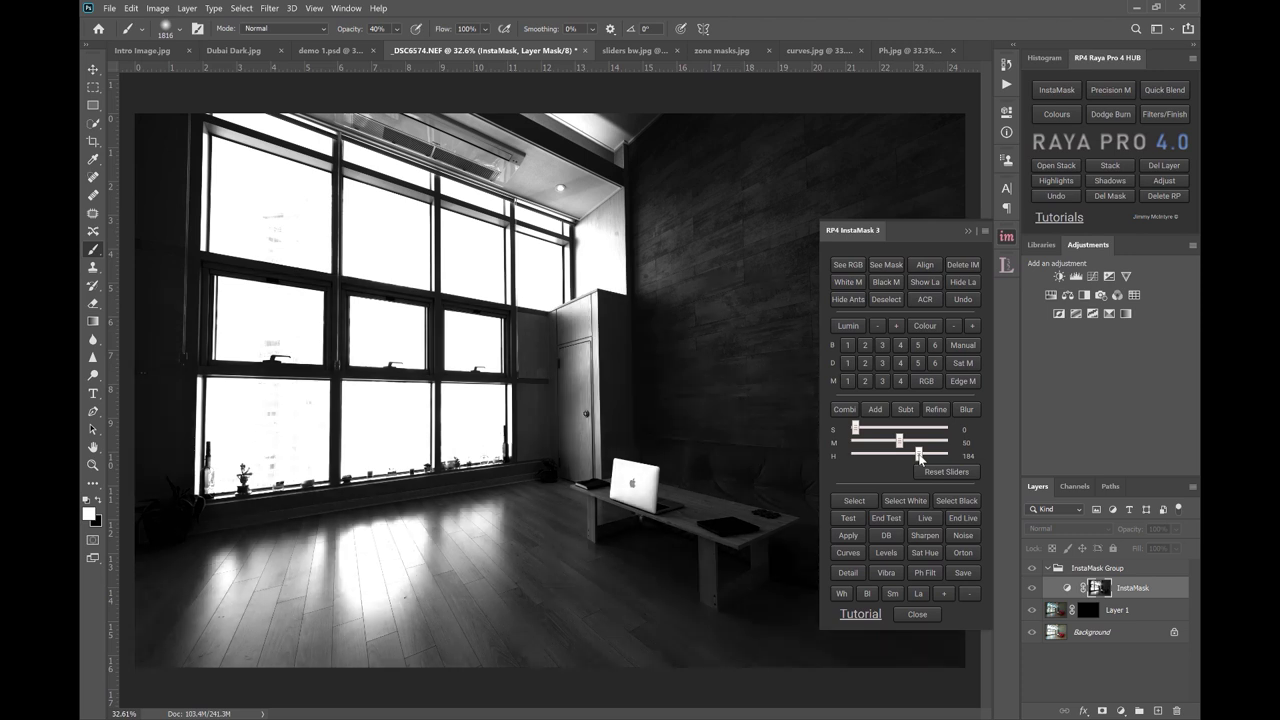
left_click_drag(919, 457, 911, 458)
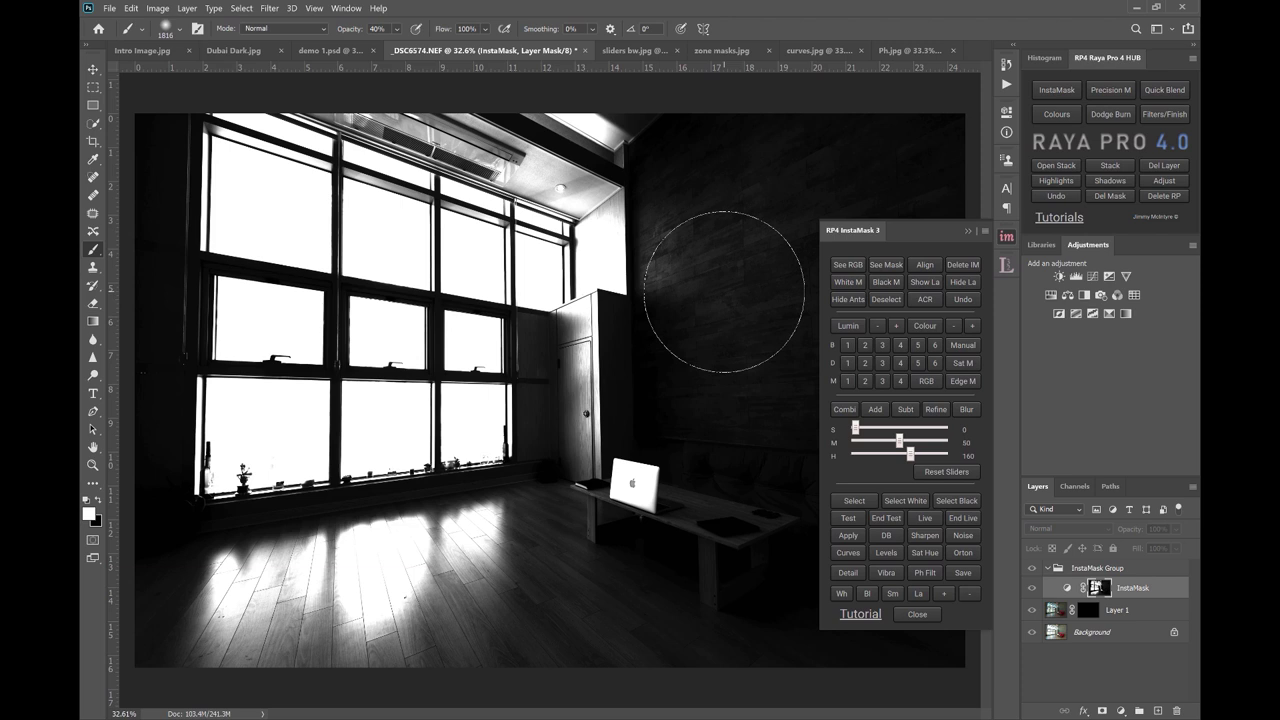
left_click_drag(899, 441, 897, 442)
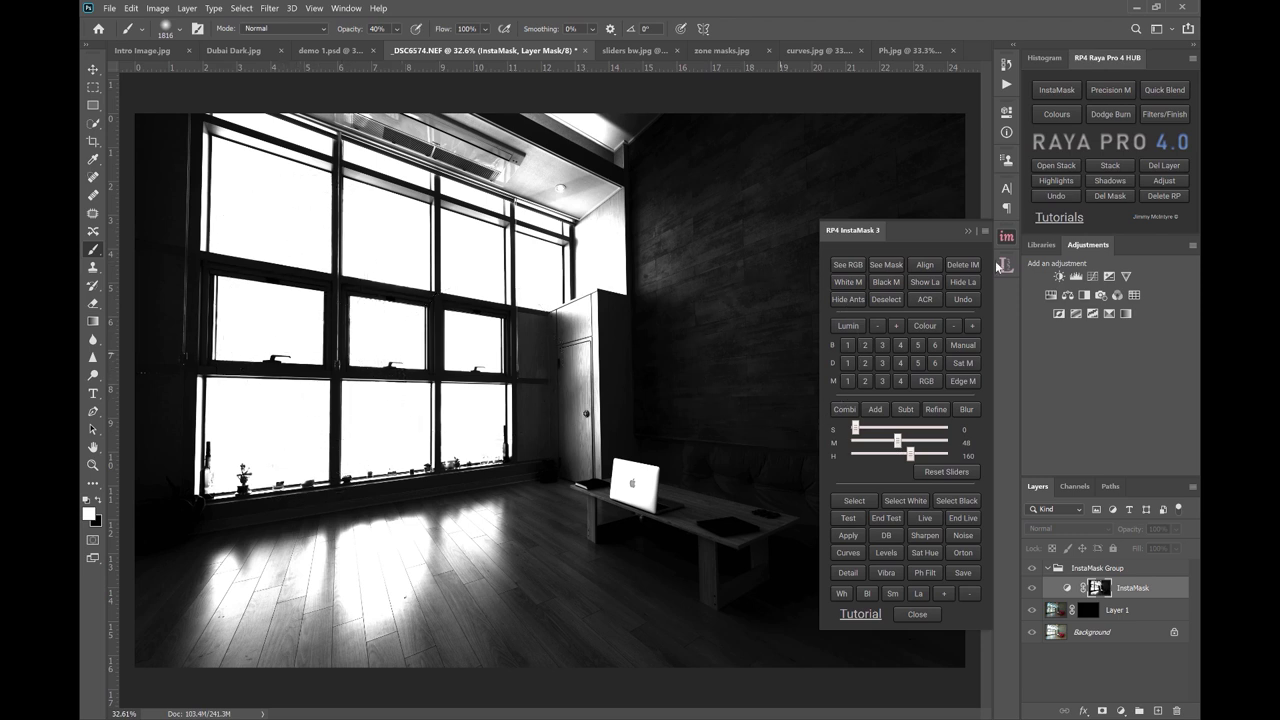
Step: Delete the InstaMask group, trial Lumi32 Brights 3 amplification and smoothness, then cancel it
left_click(1007, 265)
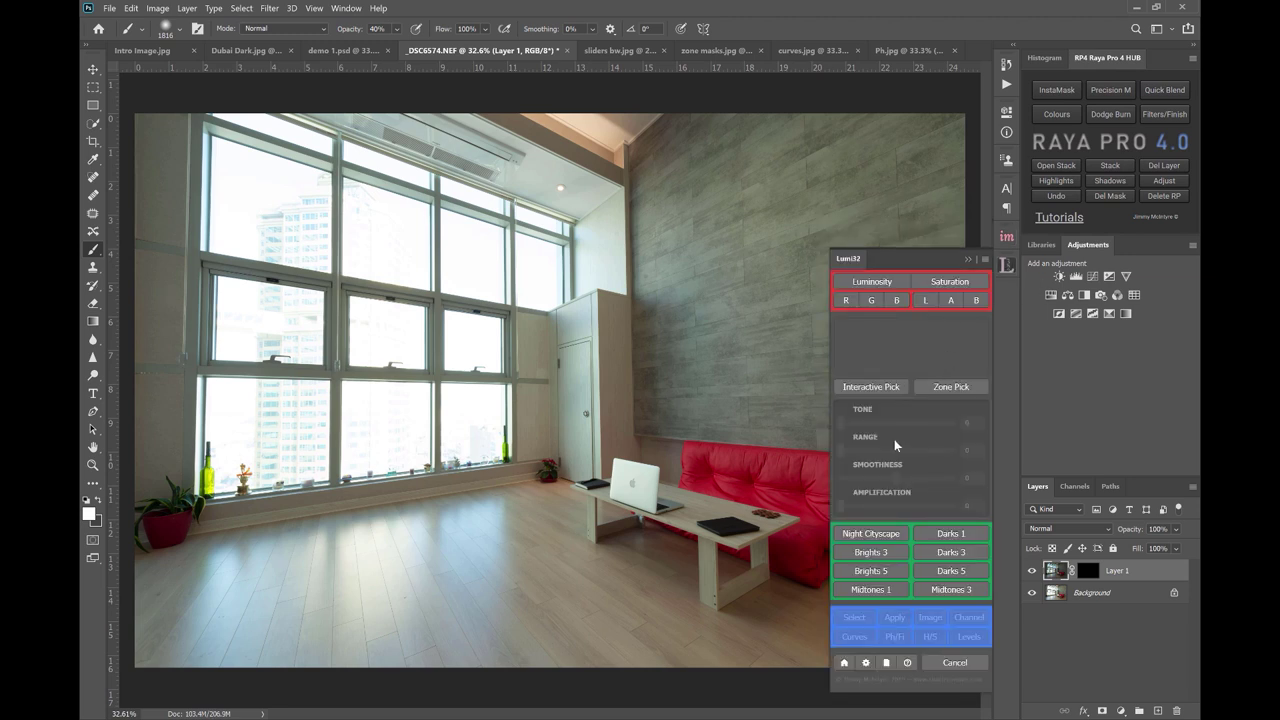
left_click(870, 552)
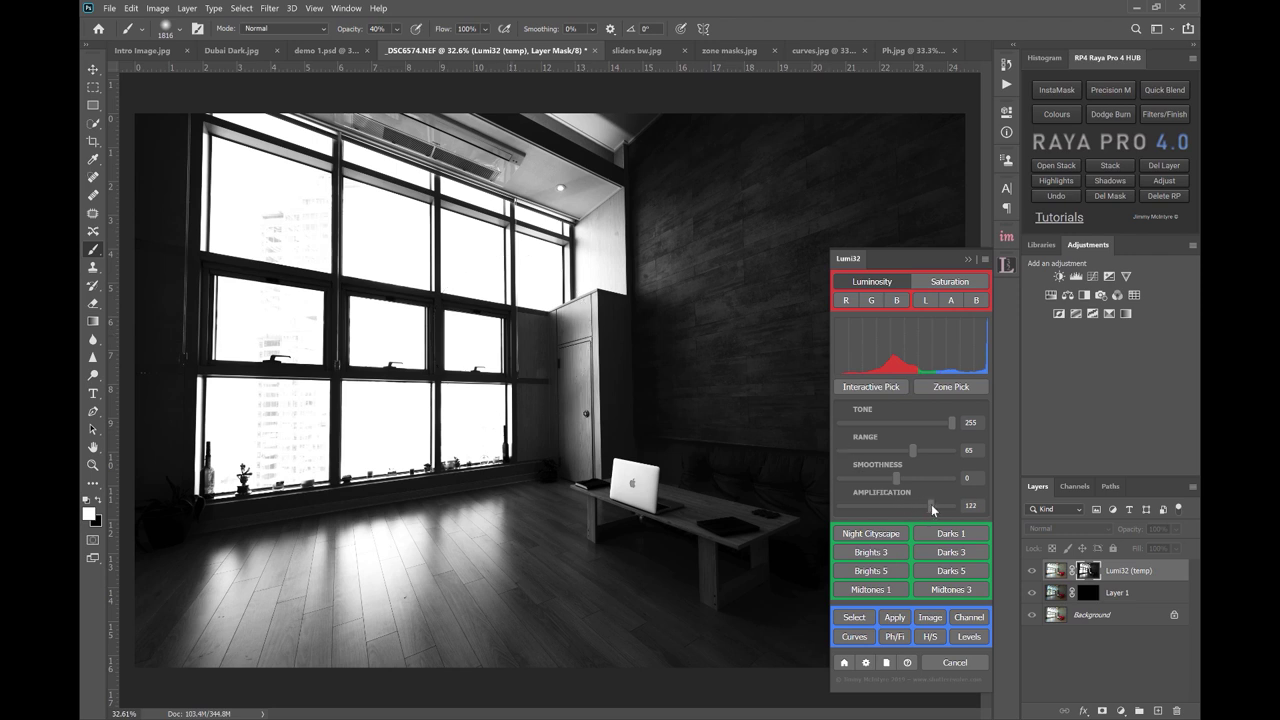
left_click_drag(932, 510, 933, 510)
left_click_drag(888, 506, 930, 508)
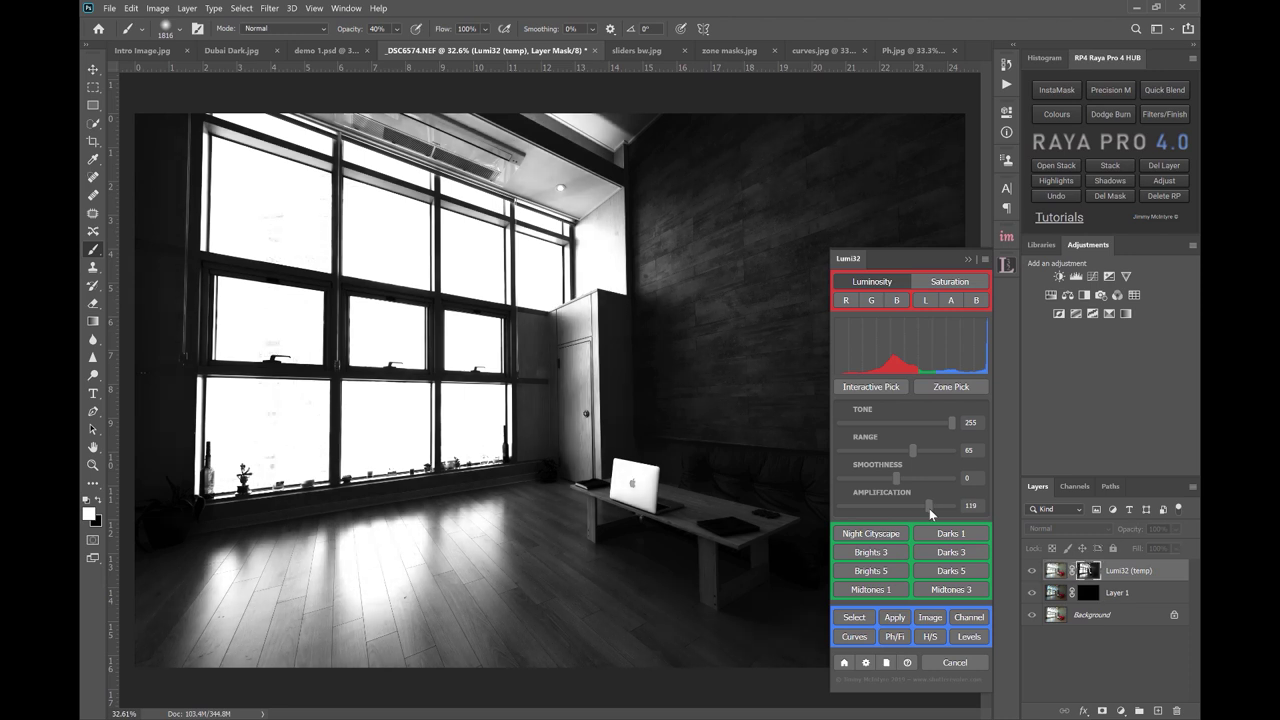
left_click_drag(930, 510, 932, 508)
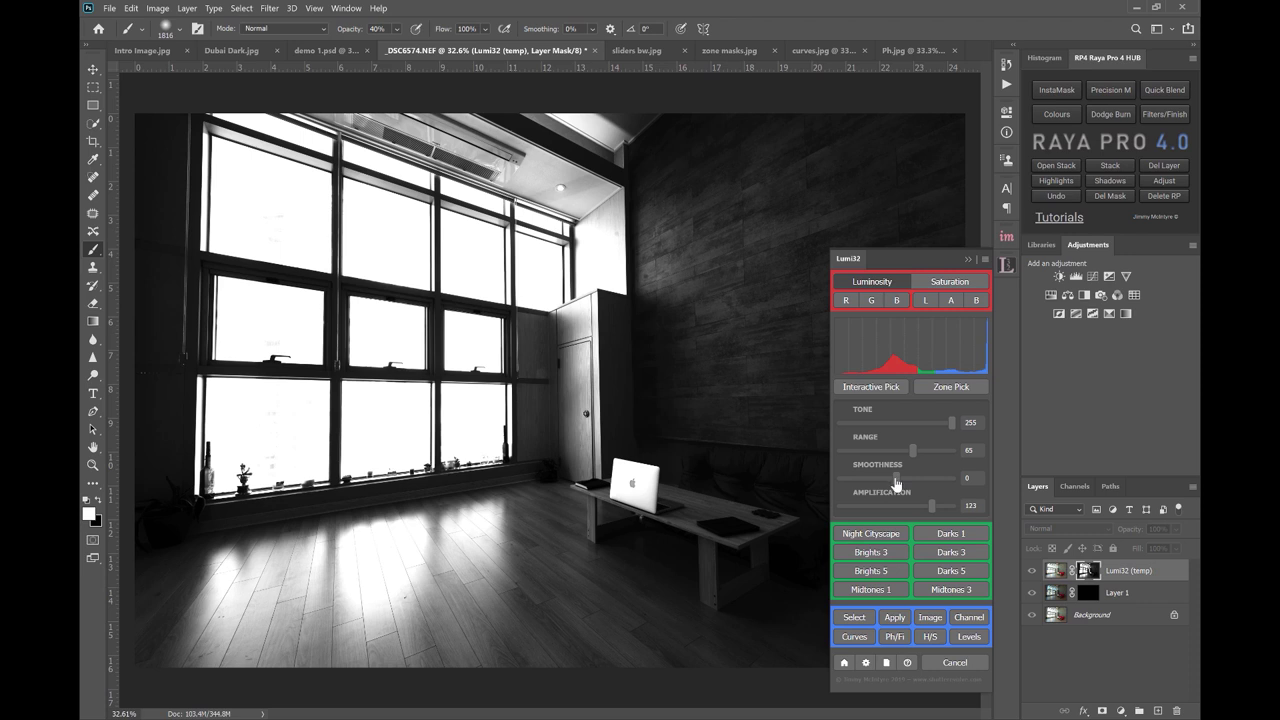
left_click_drag(896, 483, 882, 477)
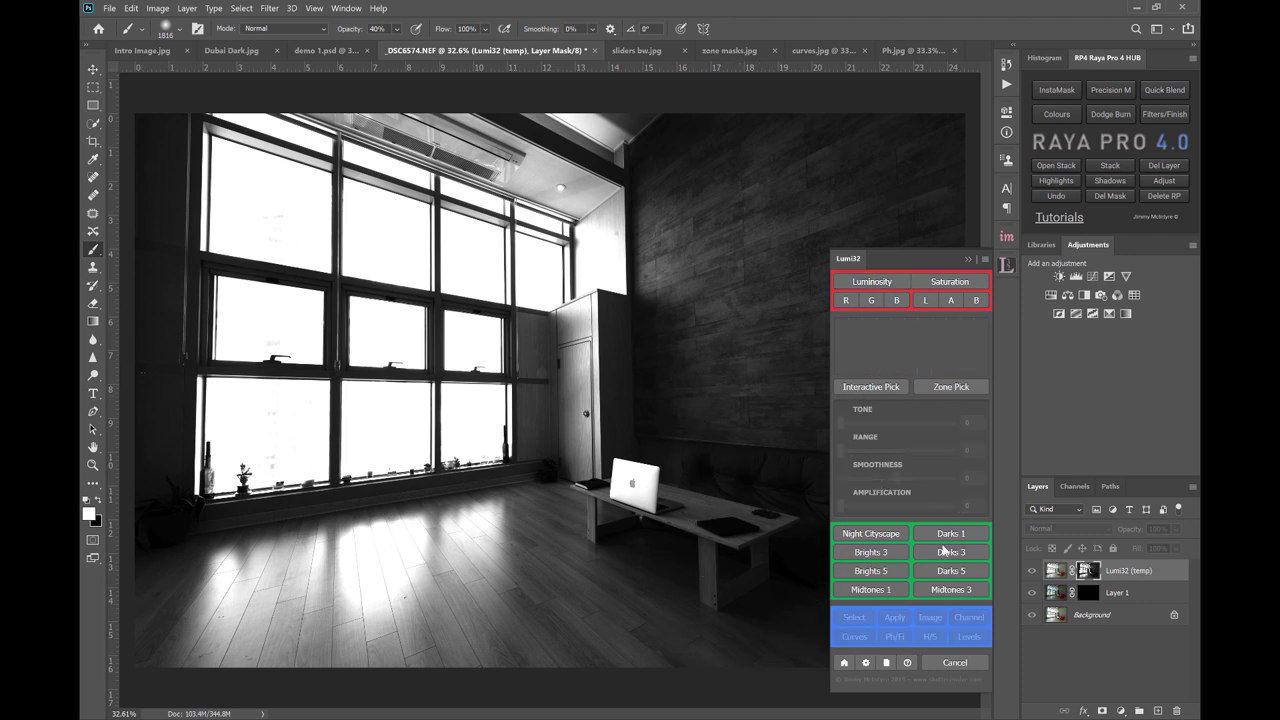
left_click(945, 663)
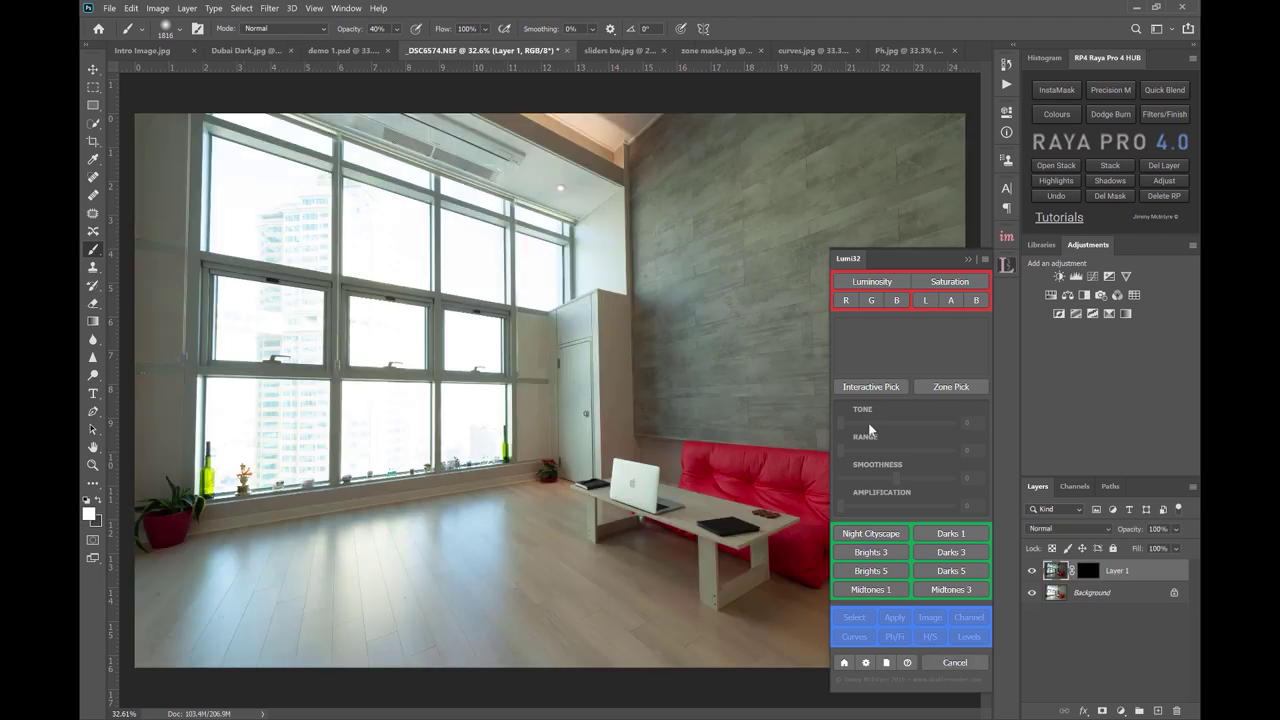
Step: Build a zone 9 Lumi32 mask of zone masks.jpg and widen its range to about 32
left_click(716, 50)
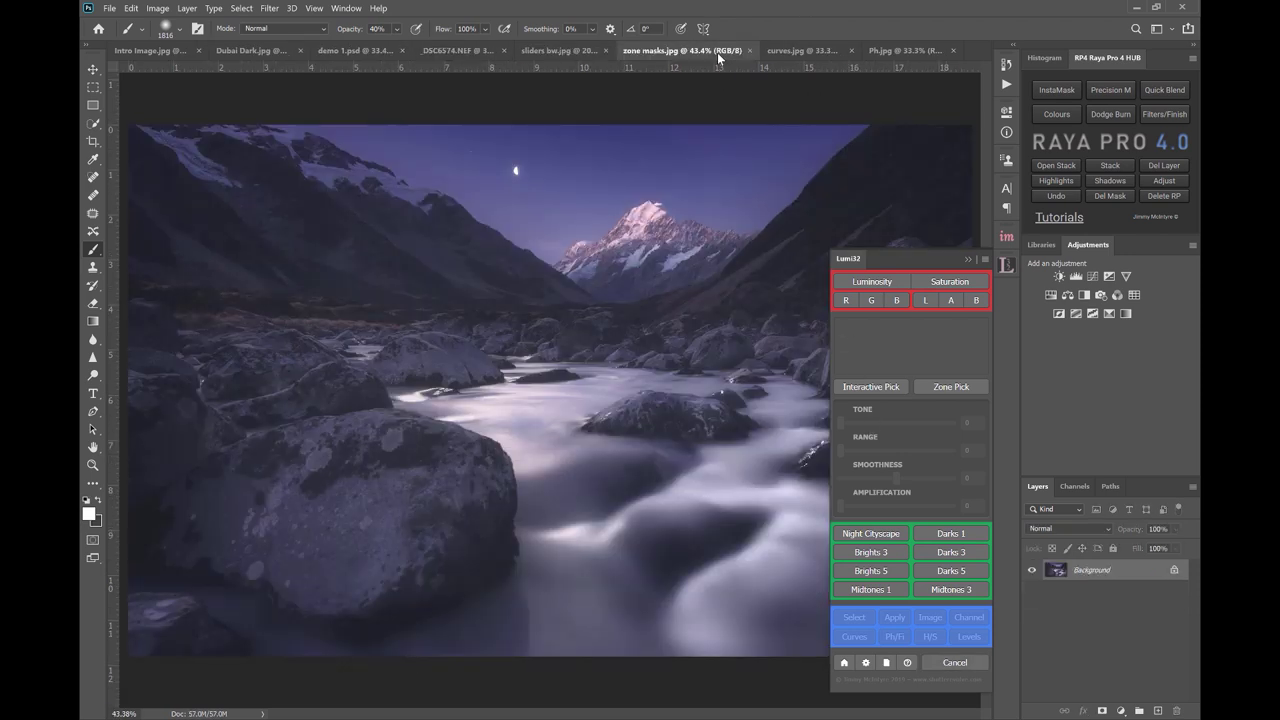
left_click(955, 387)
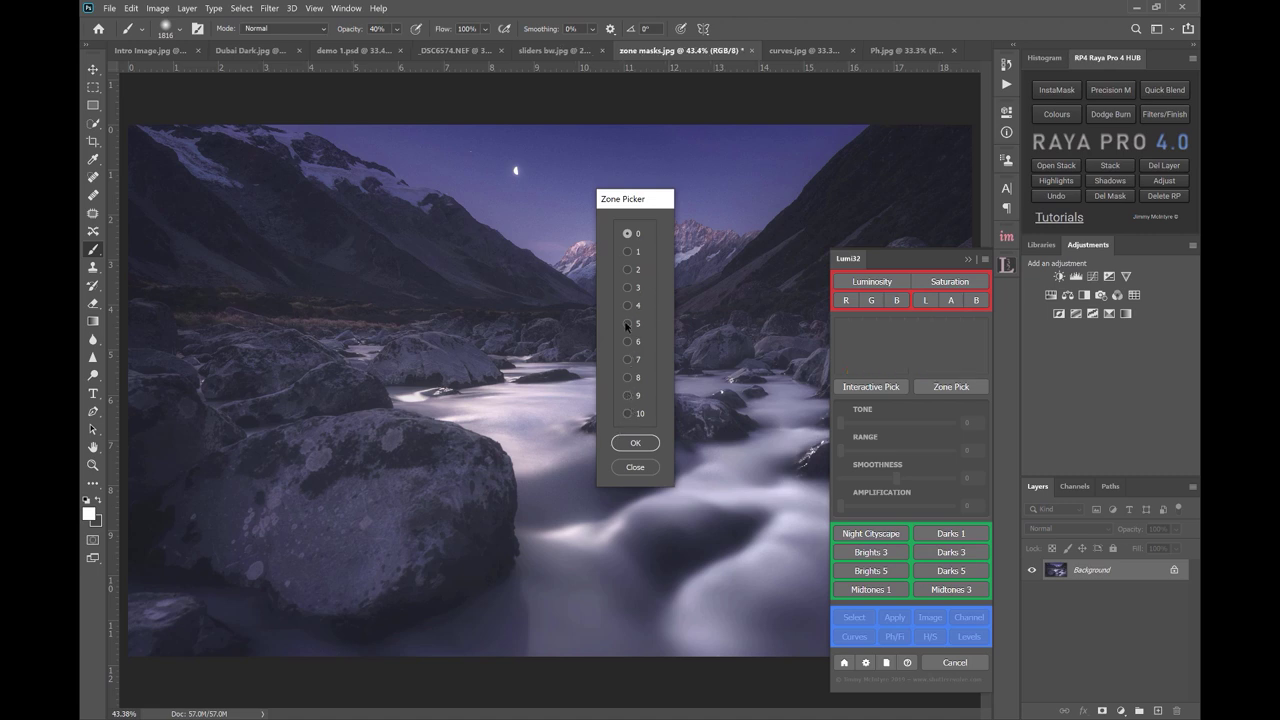
left_click(628, 398)
left_click(635, 446)
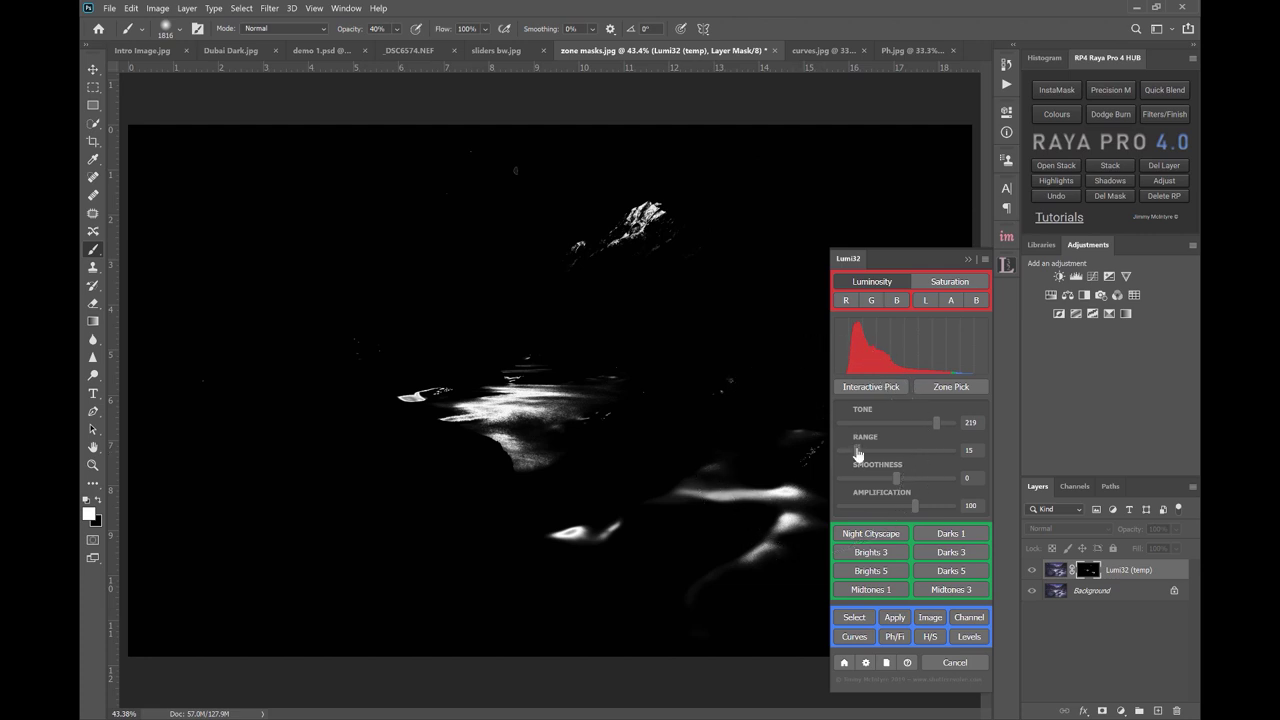
left_click_drag(857, 450, 867, 456)
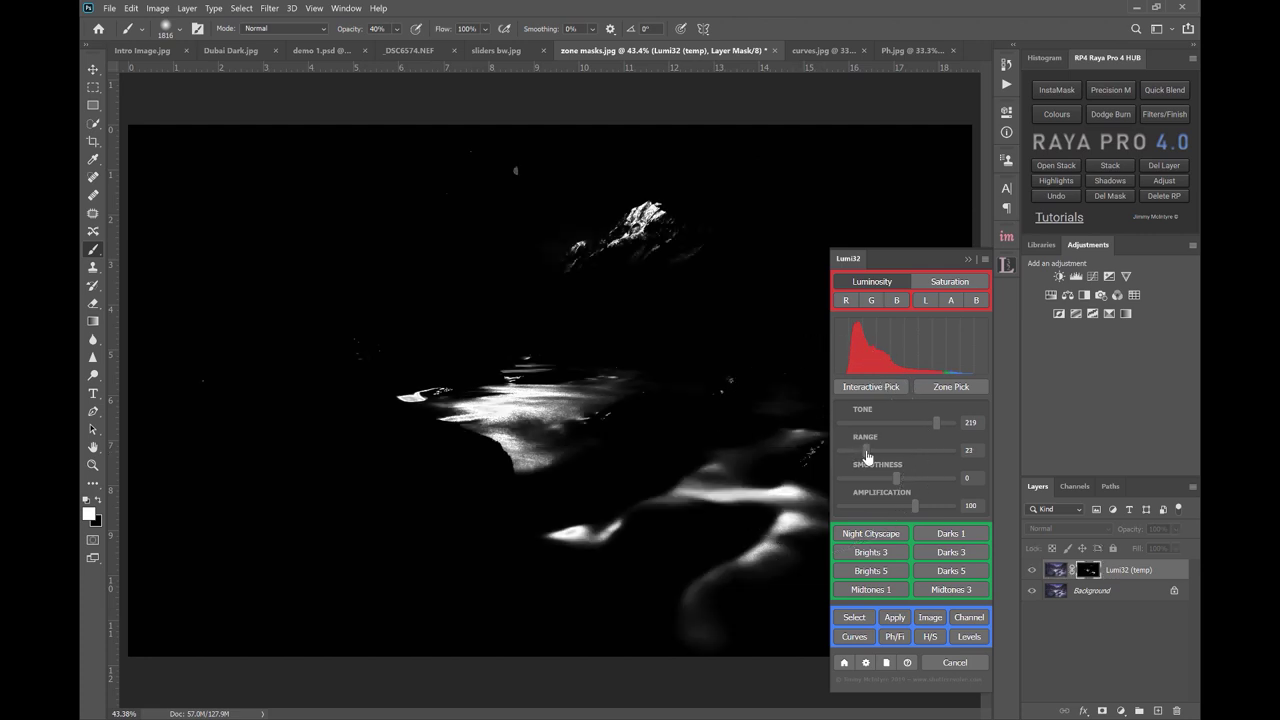
left_click_drag(867, 456, 878, 456)
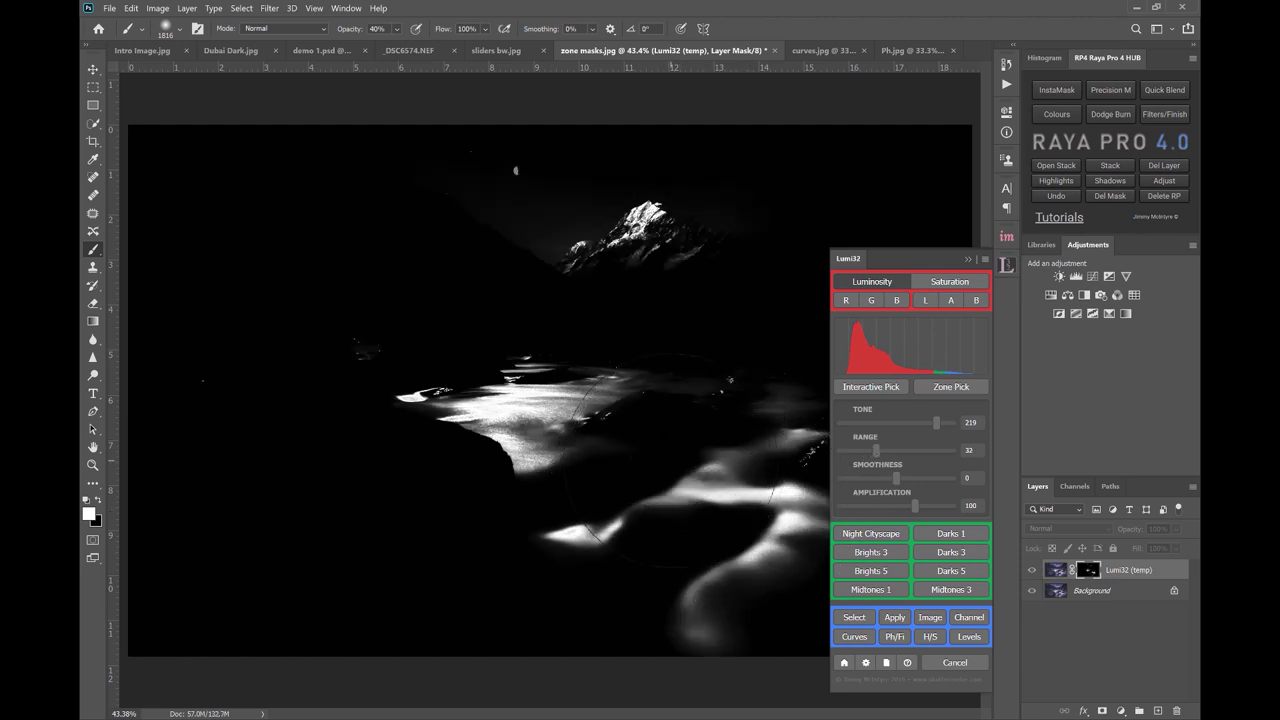
Step: Send the mask to a new Curves layer, lift its midtones, and toggle visibility to compare
left_click(854, 638)
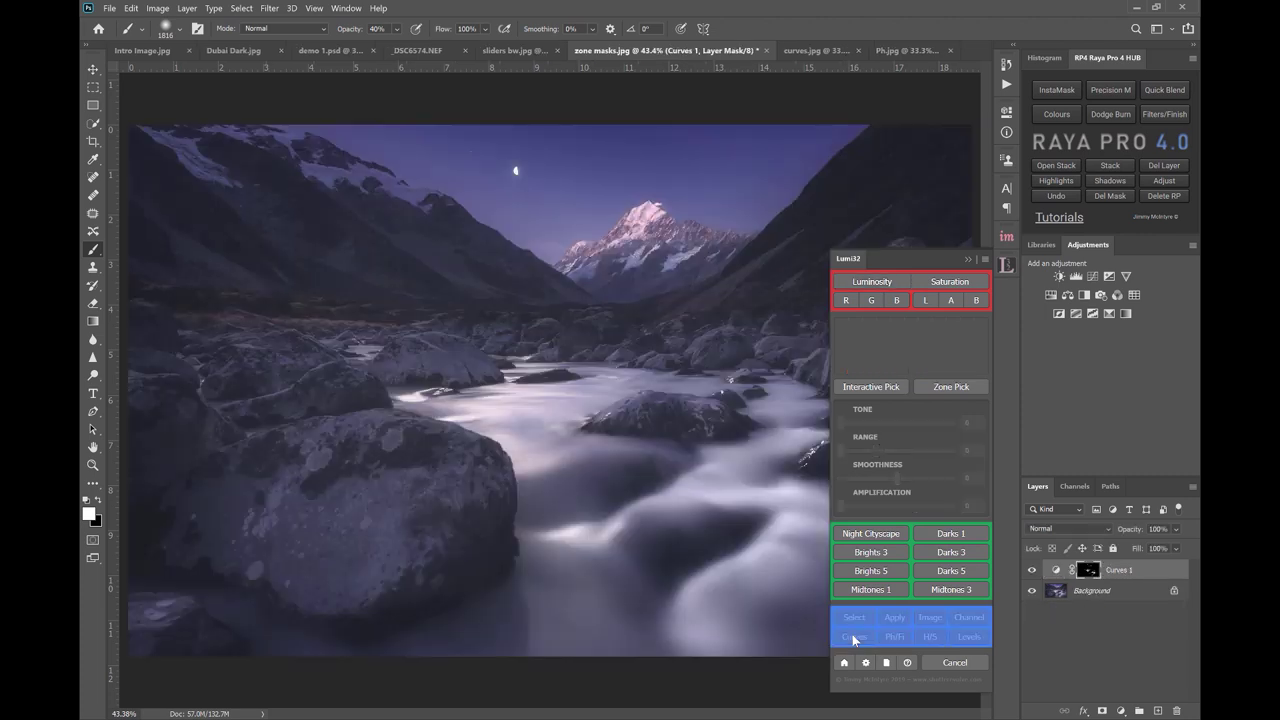
double_click(1056, 572)
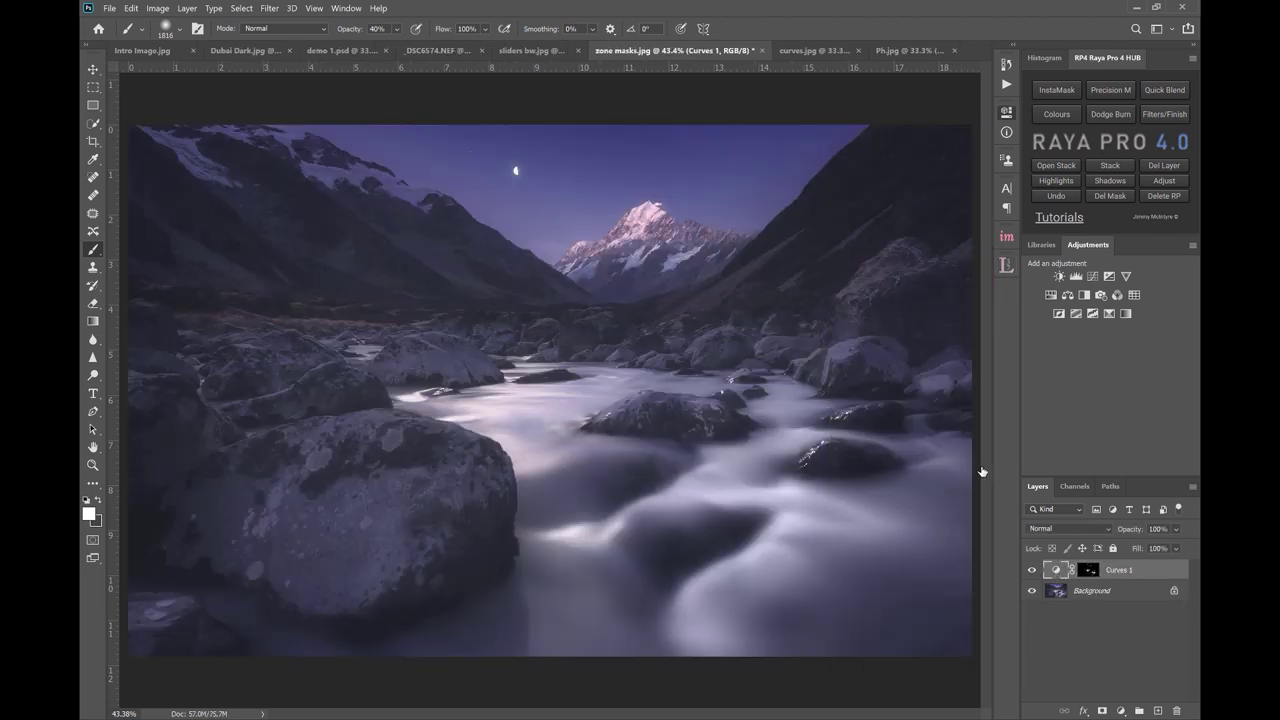
left_click_drag(925, 222, 923, 213)
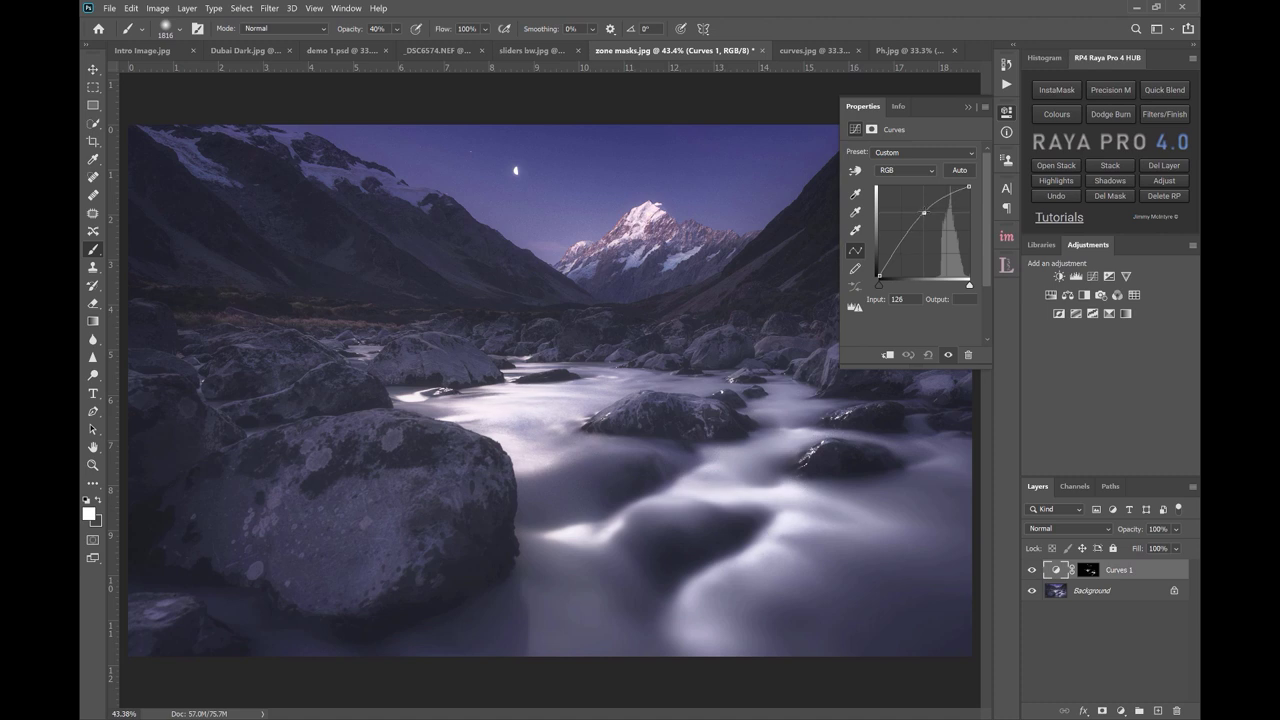
left_click(1033, 570)
left_click(1033, 570)
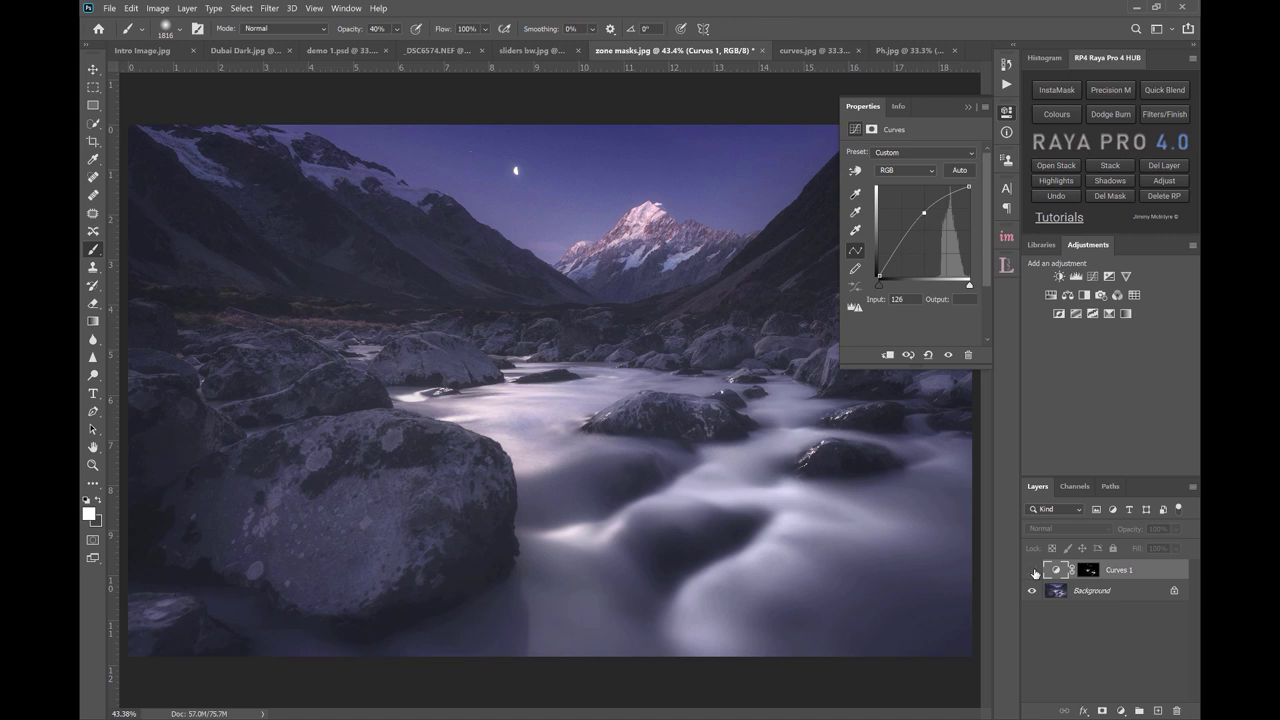
Step: On the sliders bw canyon image, reset Lumi32's presets to their defaults
key("ctrl+shift+Tab")
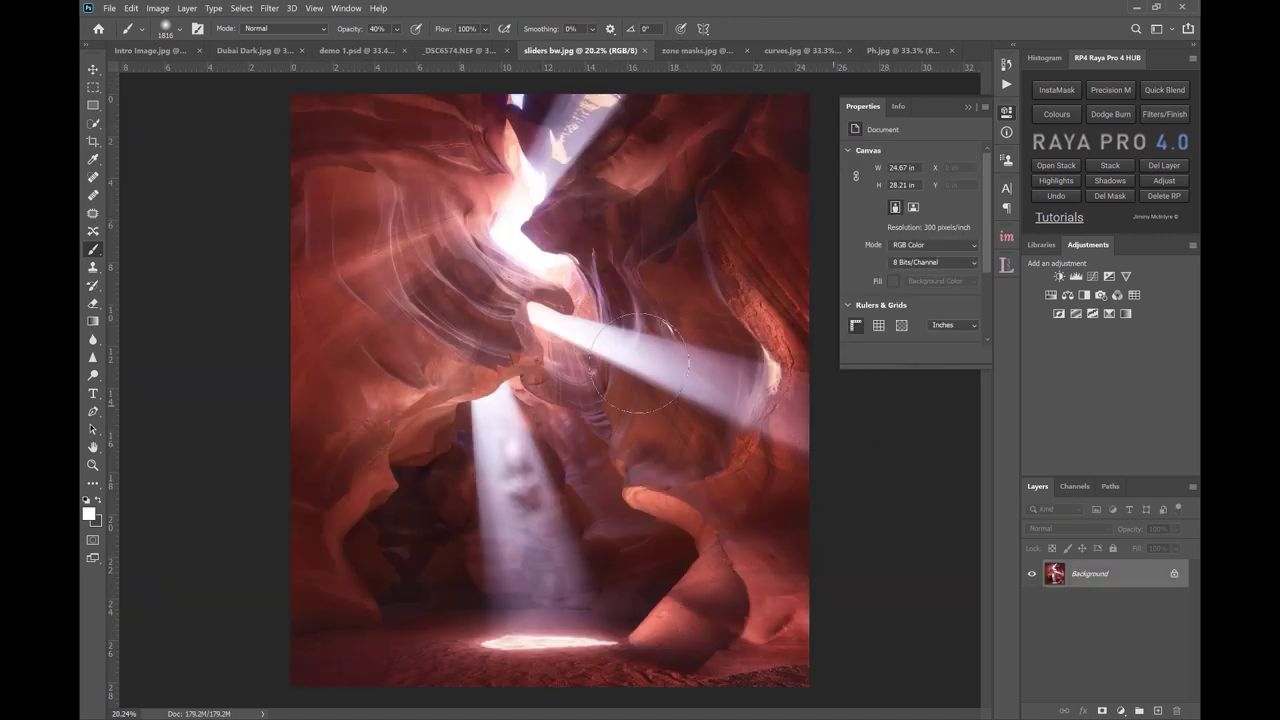
left_click(1005, 265)
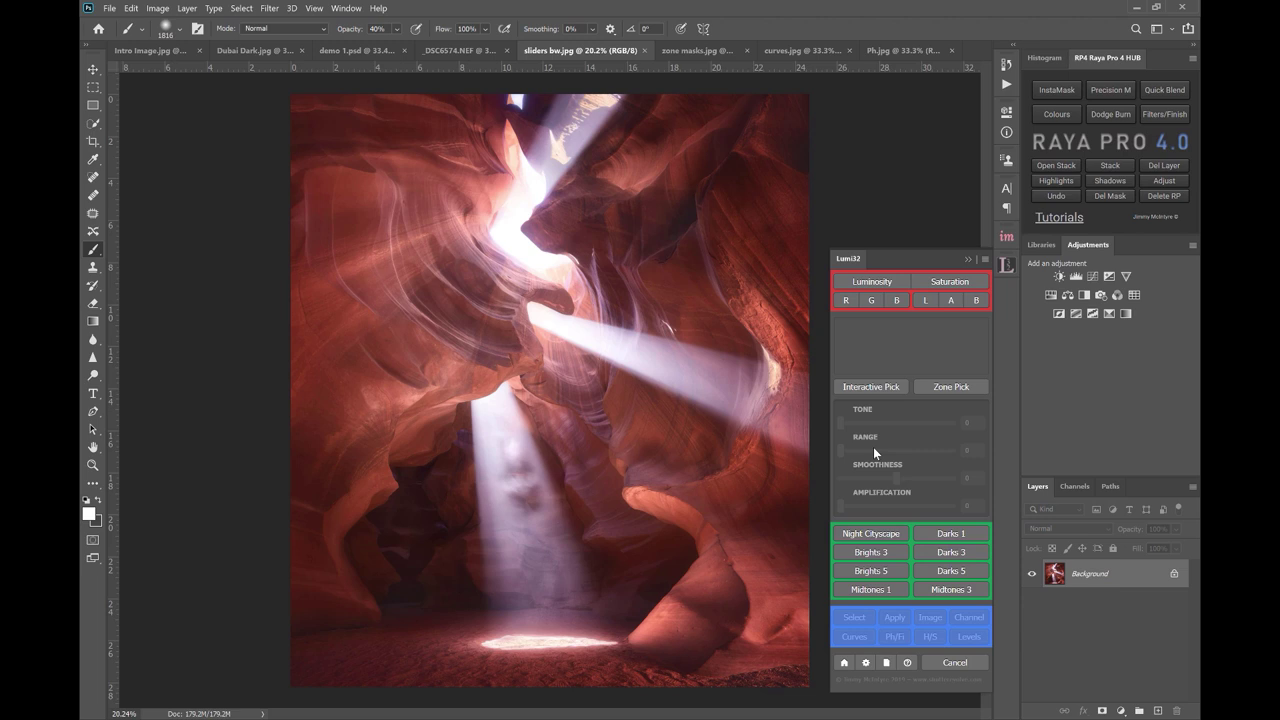
left_click(866, 664)
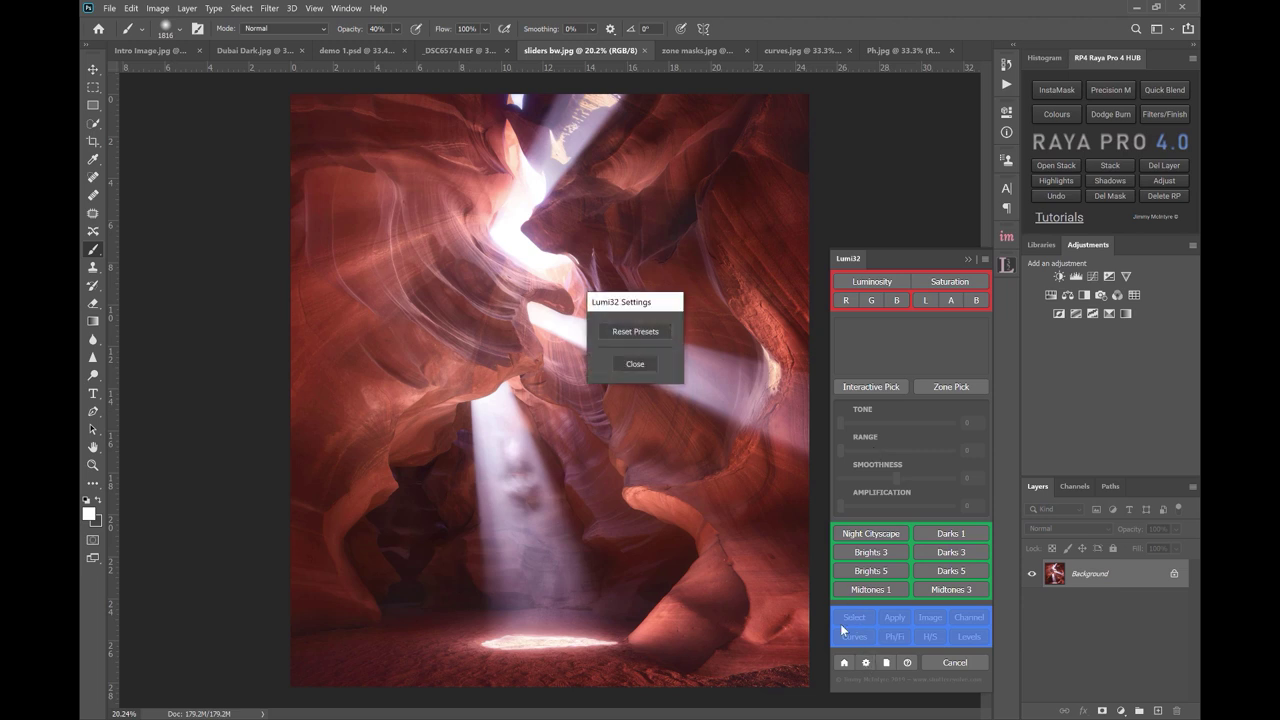
left_click(636, 332)
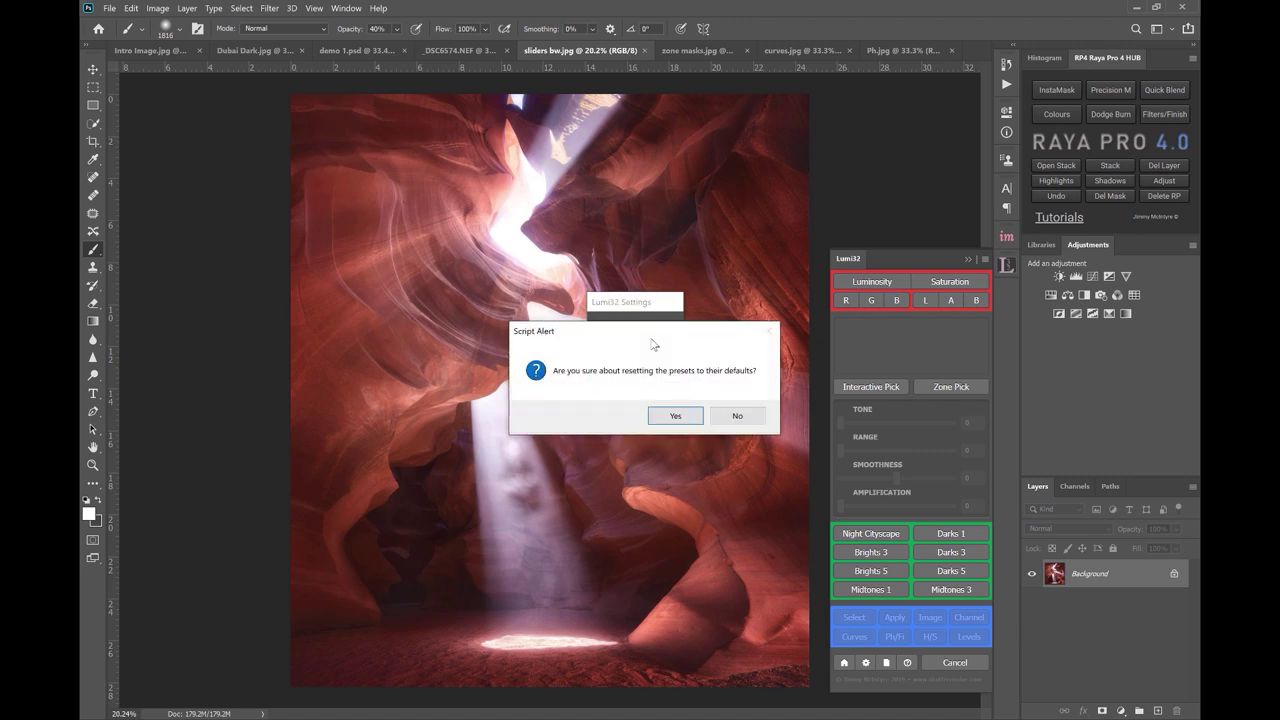
left_click(675, 416)
Step: Make a Brights 1 mask at smoothness 34 and output it as an image layer for comparison
left_click(867, 533)
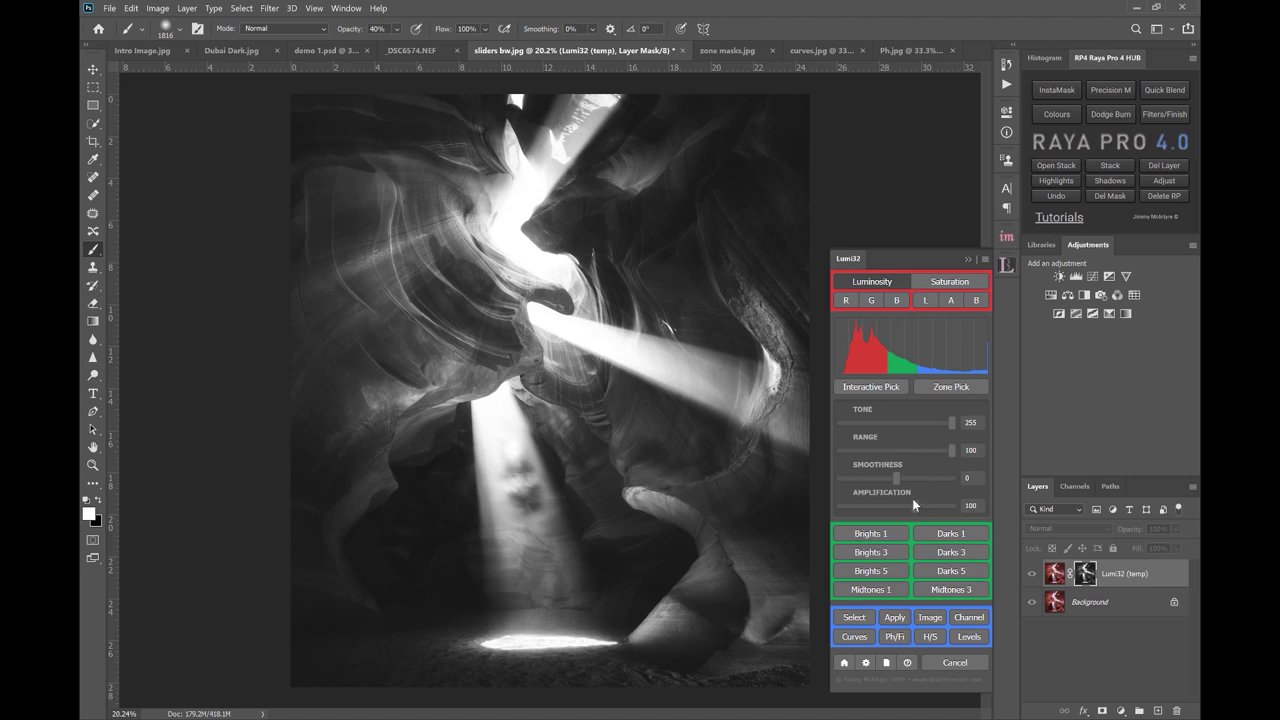
left_click_drag(906, 479, 914, 477)
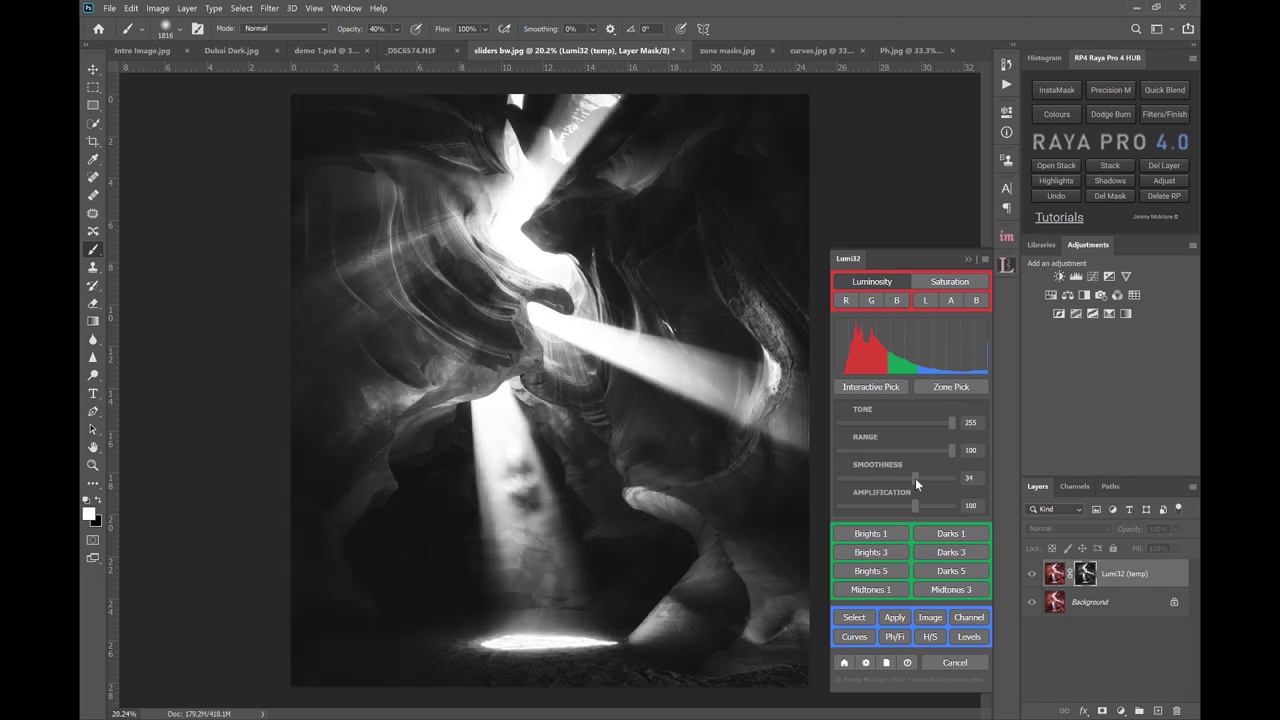
left_click(931, 618)
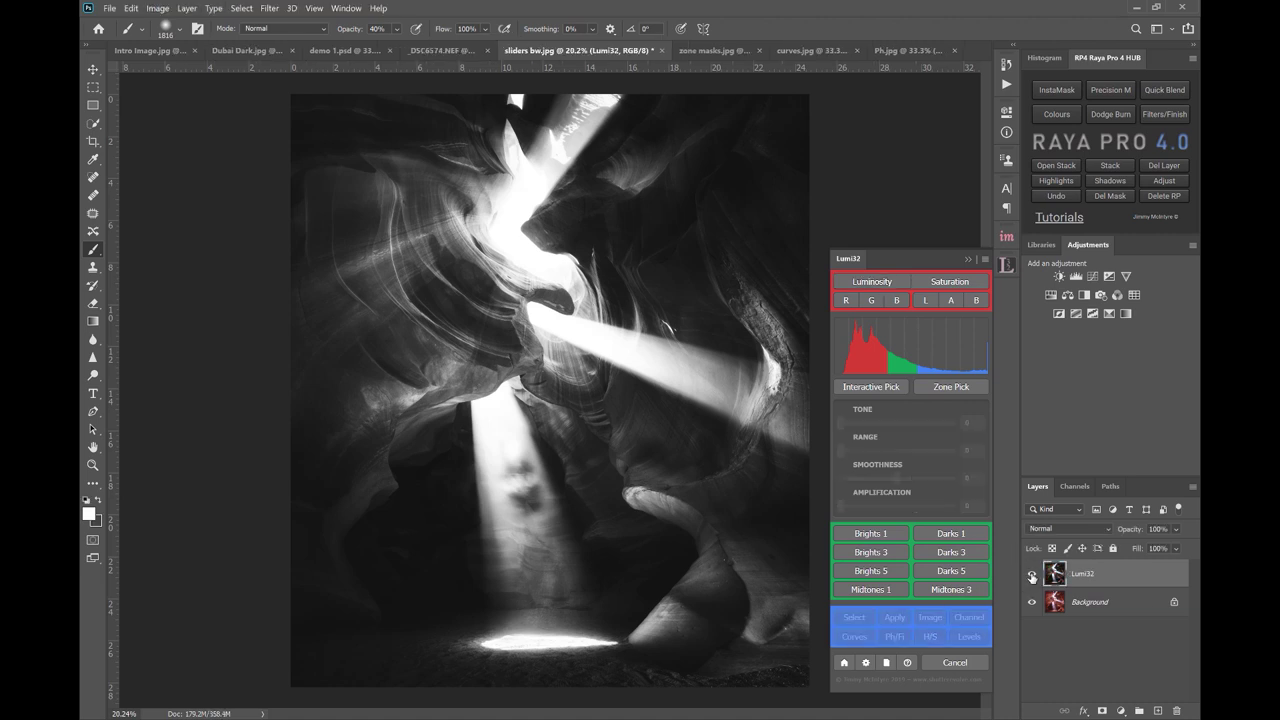
left_click(1032, 577)
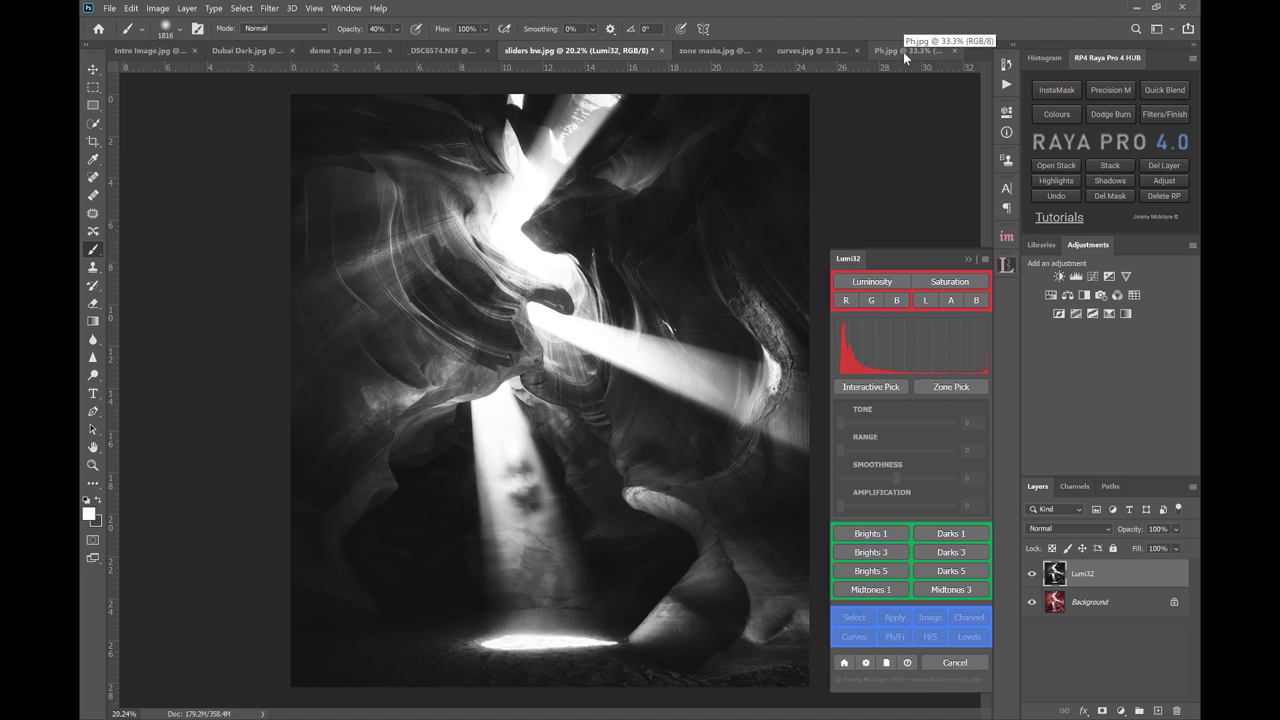
Step: On Ph.jpg, interactively pick the blue cloud colour to build a colour mask
left_click(905, 52)
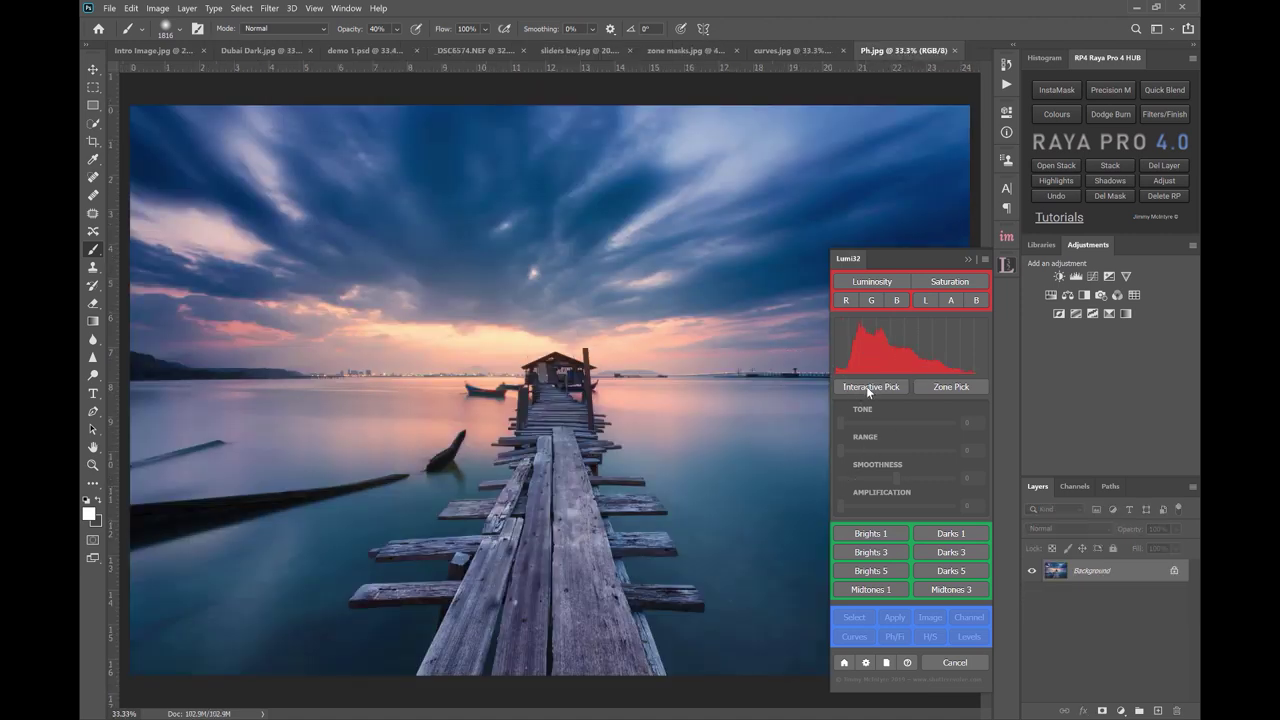
left_click(866, 386)
left_click(653, 338)
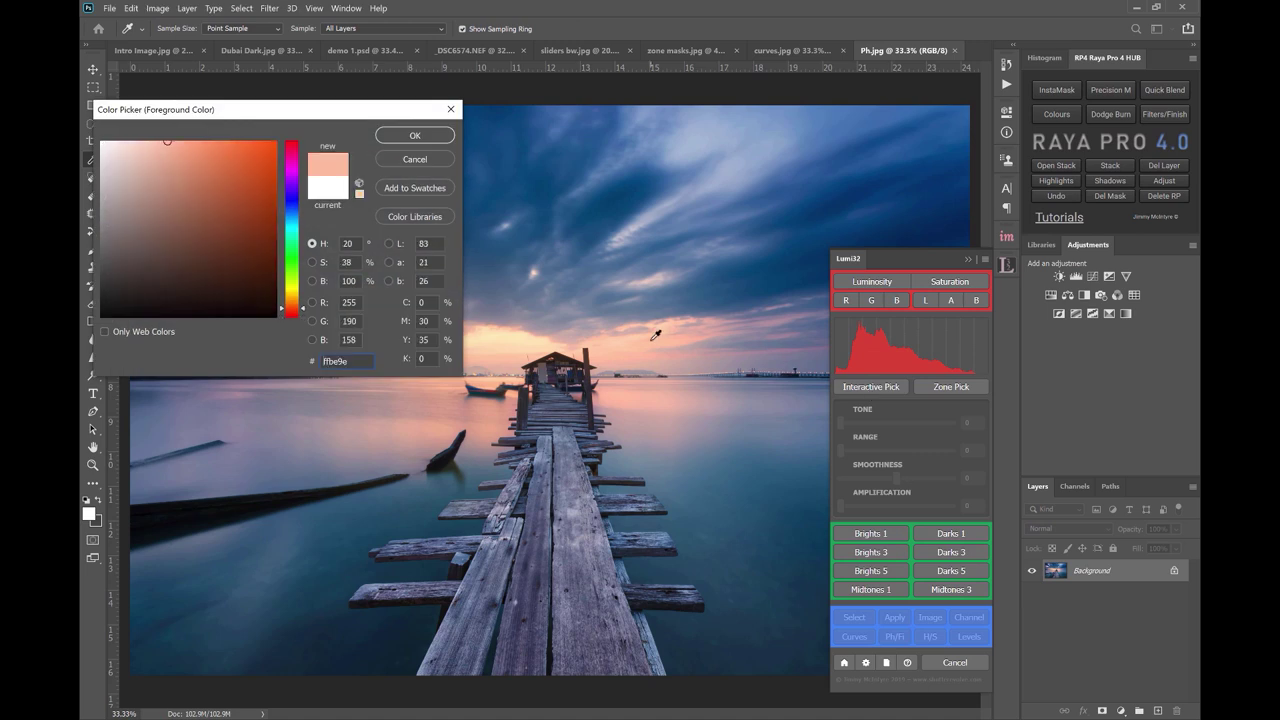
left_click(724, 298)
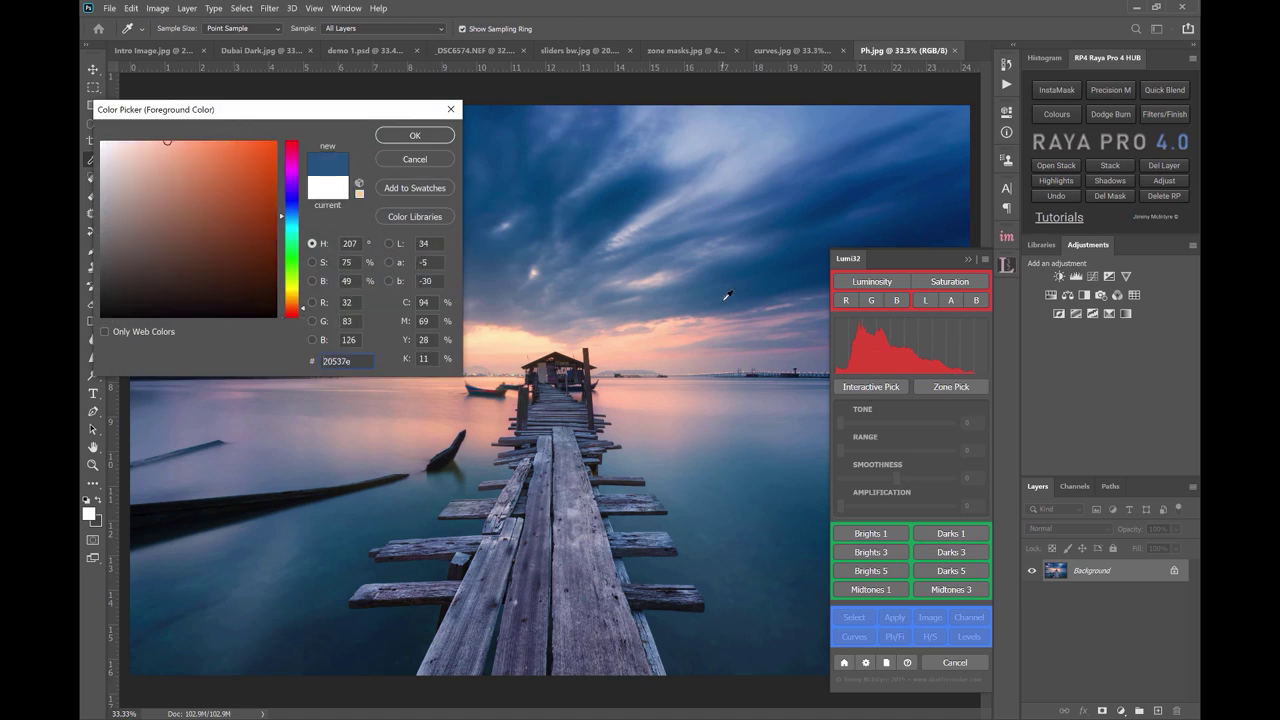
left_click(423, 137)
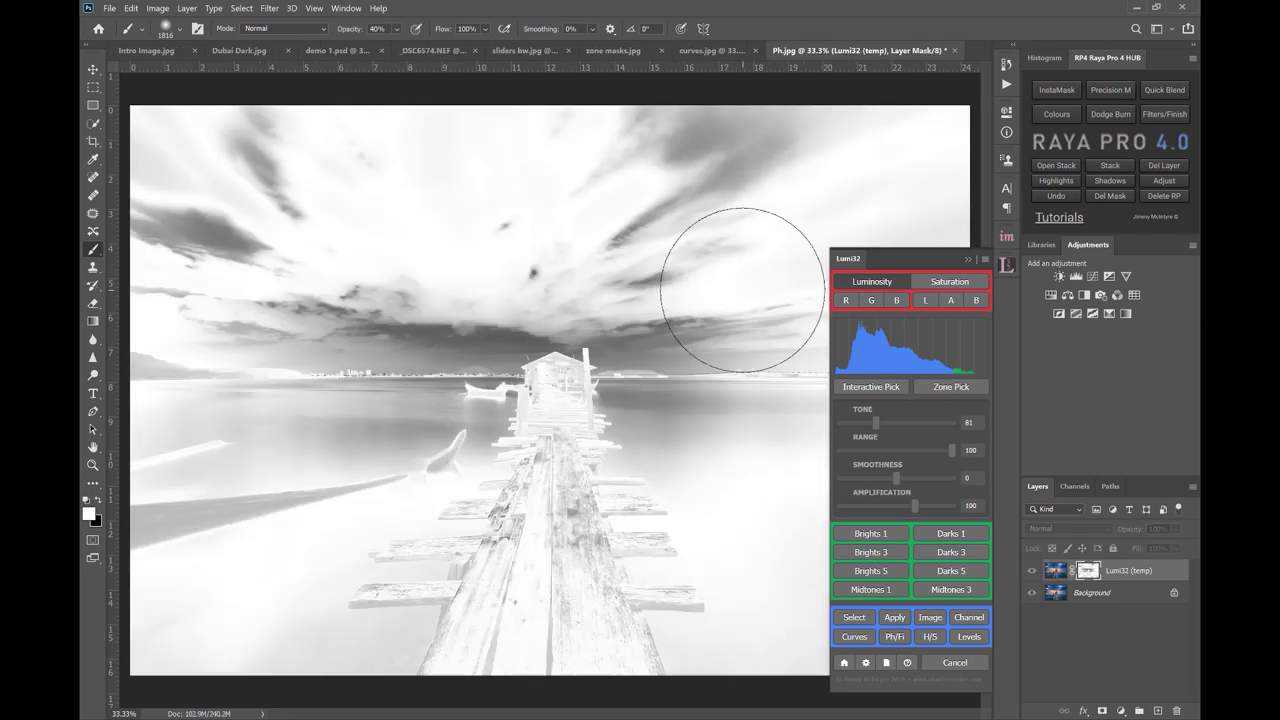
Step: Discard the colour mask, try a Saturation mask, then return to a Luminosity mask
left_click(955, 662)
left_click(945, 283)
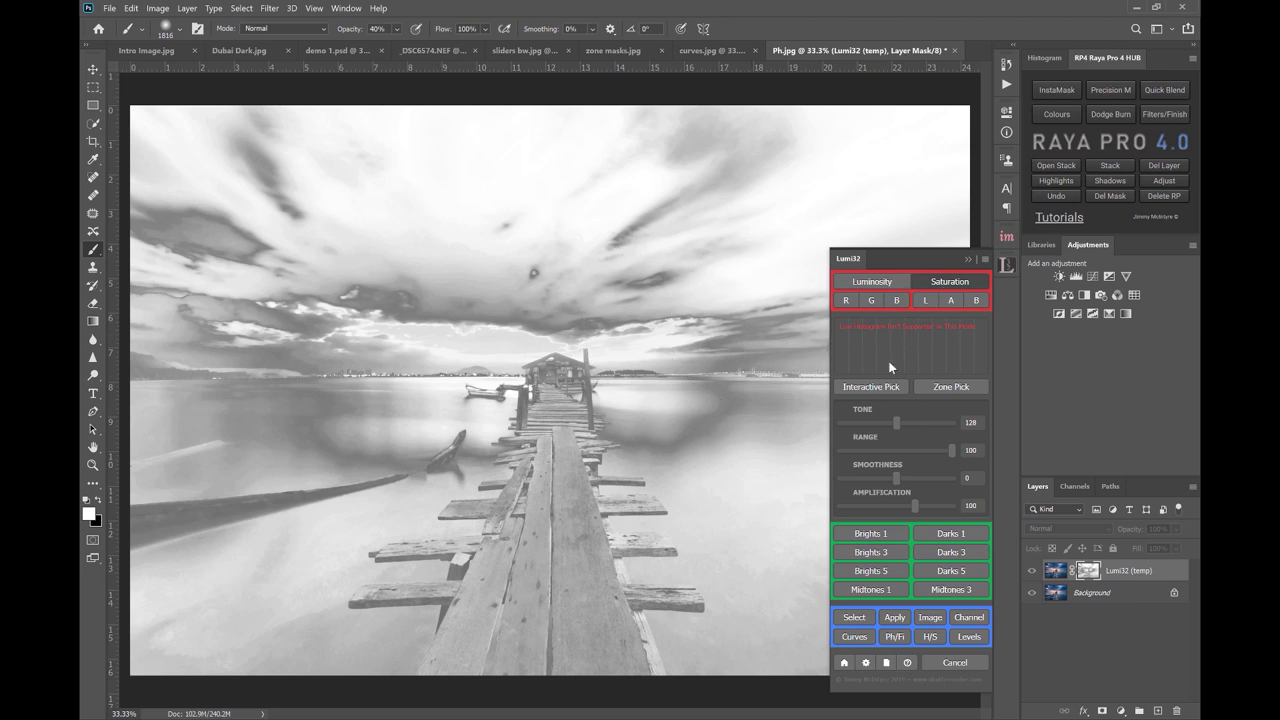
left_click(872, 284)
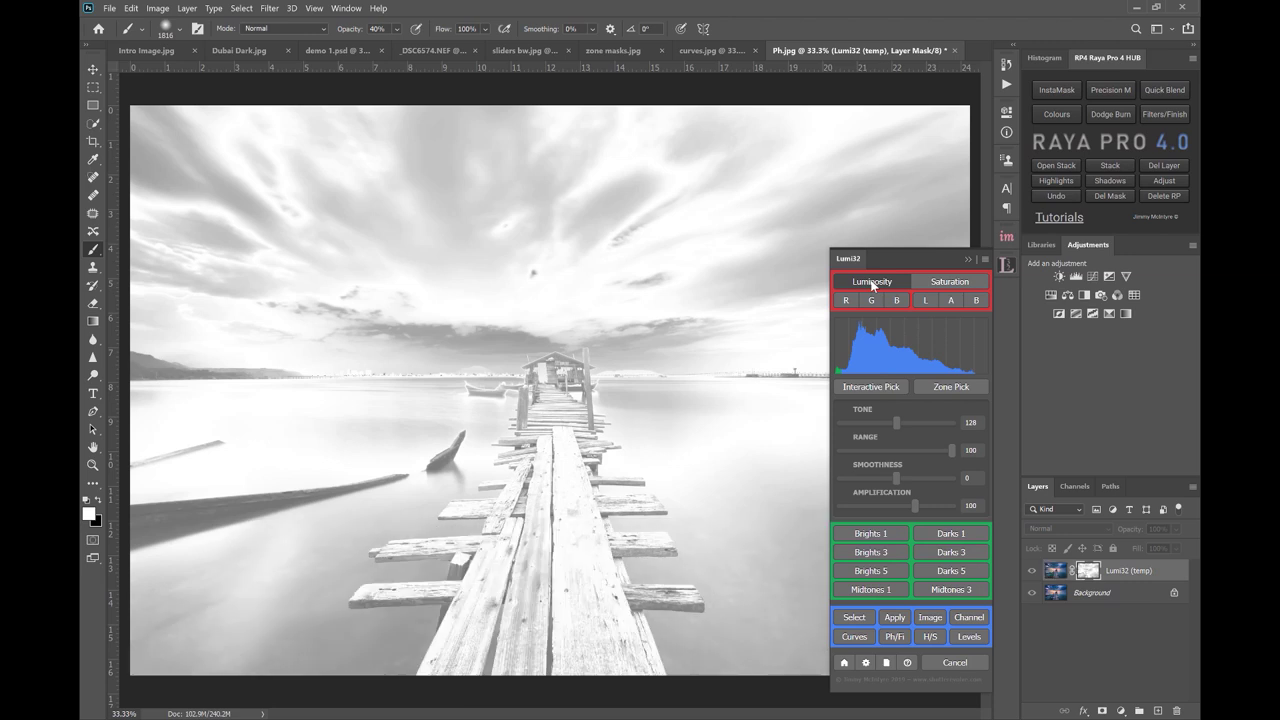
Step: Raise mask tone from 128 to 255 and try R and B before using the L channel
left_click_drag(896, 422, 994, 416)
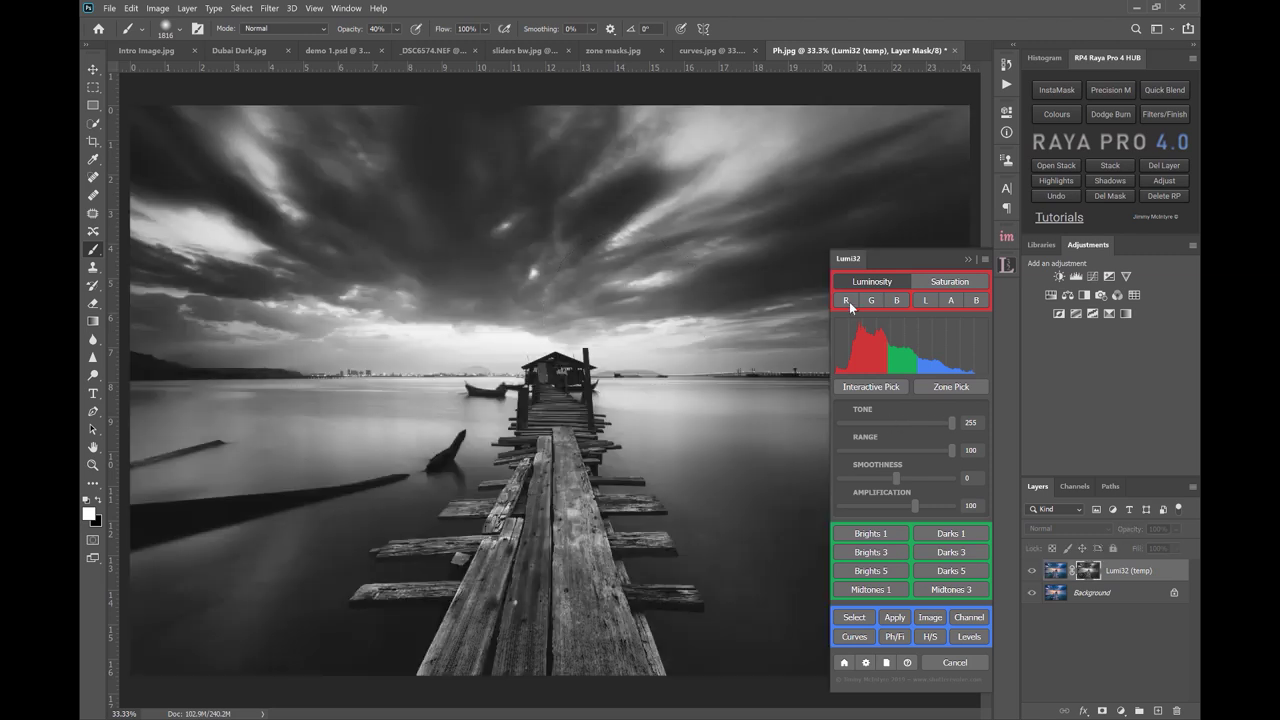
left_click(849, 301)
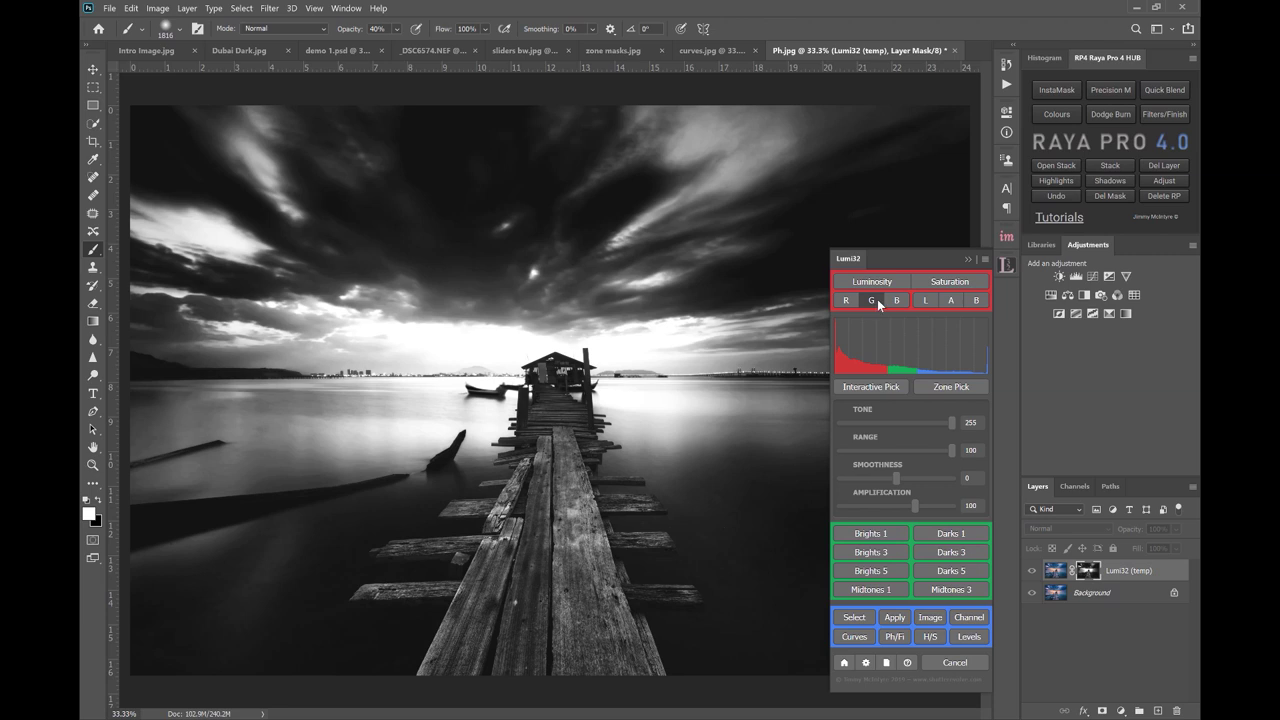
left_click(895, 299)
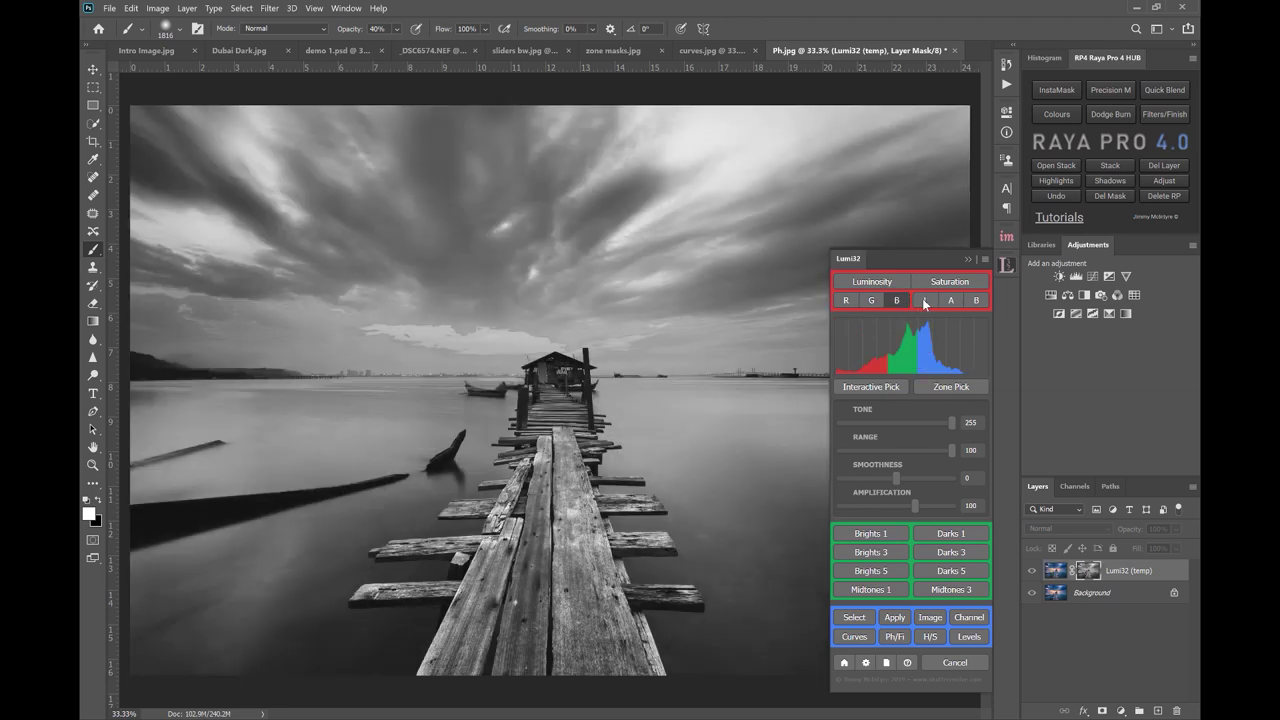
left_click(924, 301)
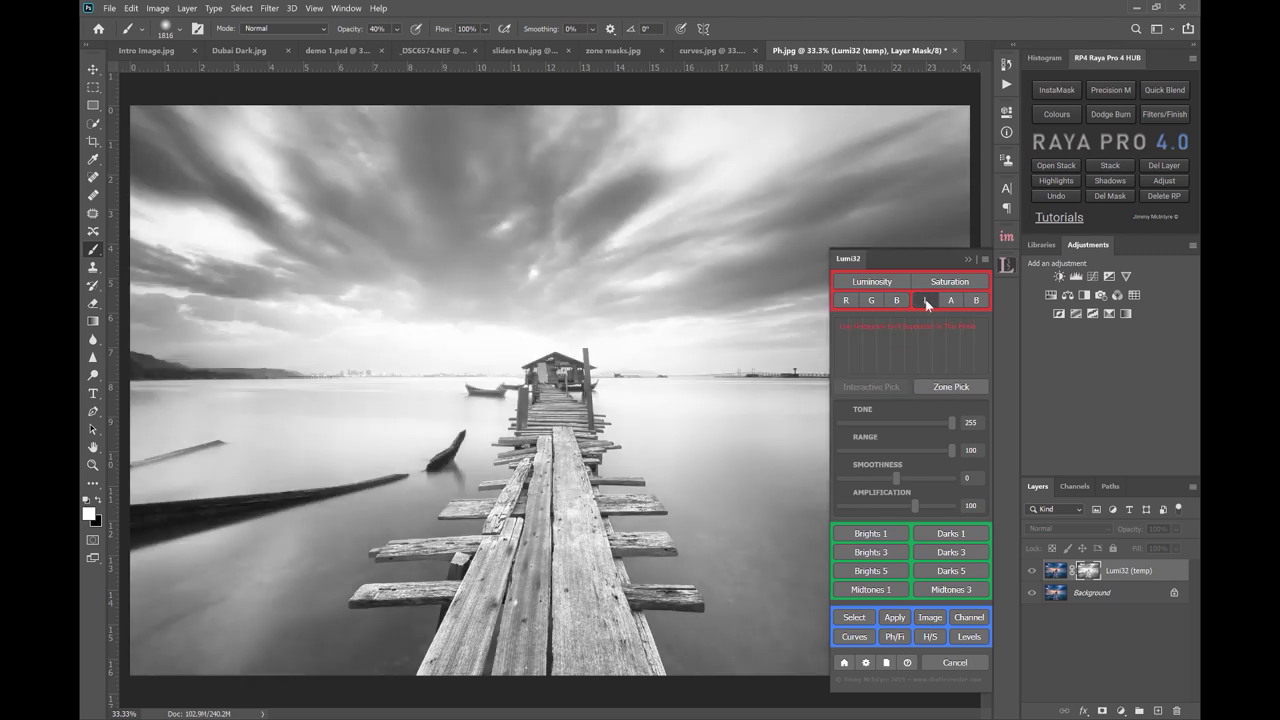